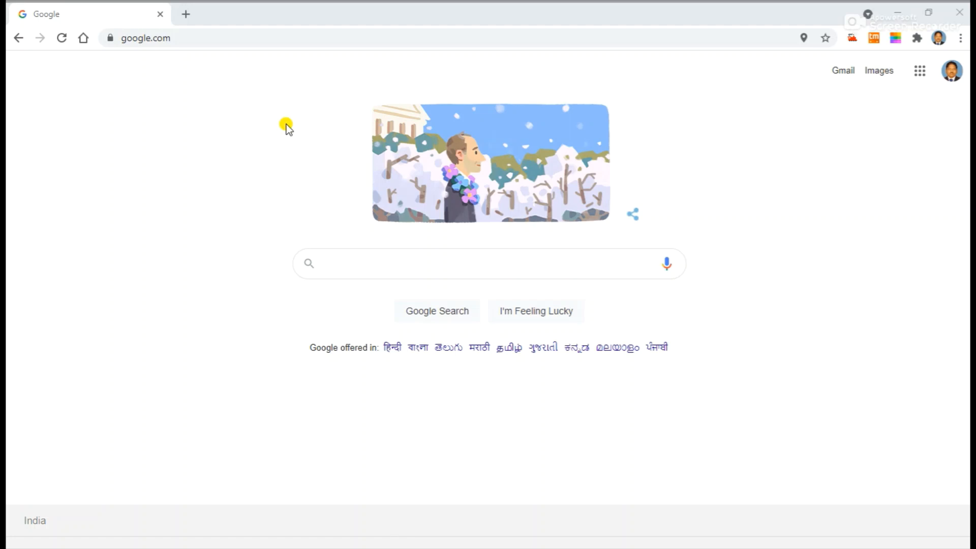
Go to hrms.indianrail.gov.in/HRMS in Chrome to reach the HRMS login page
click(243, 38)
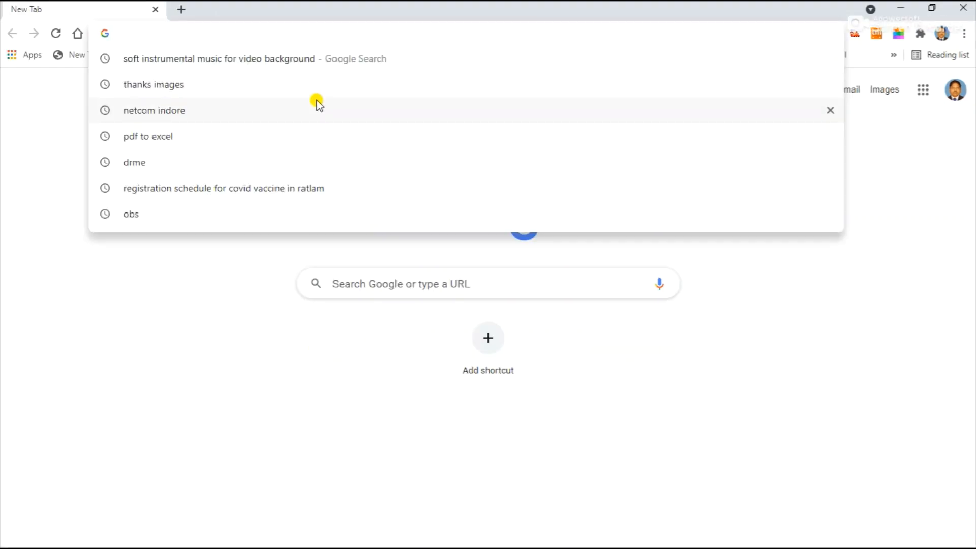
text(hr)
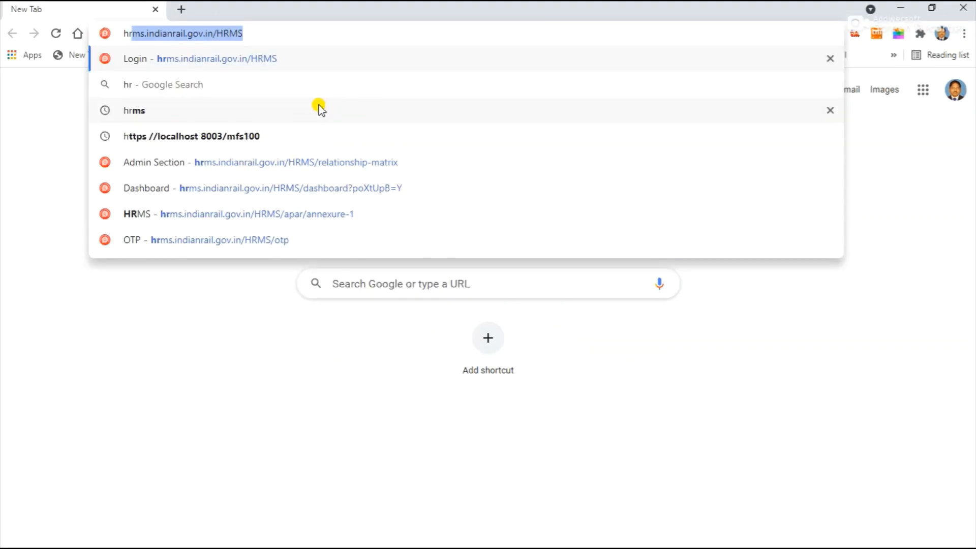
text(ms.indian)
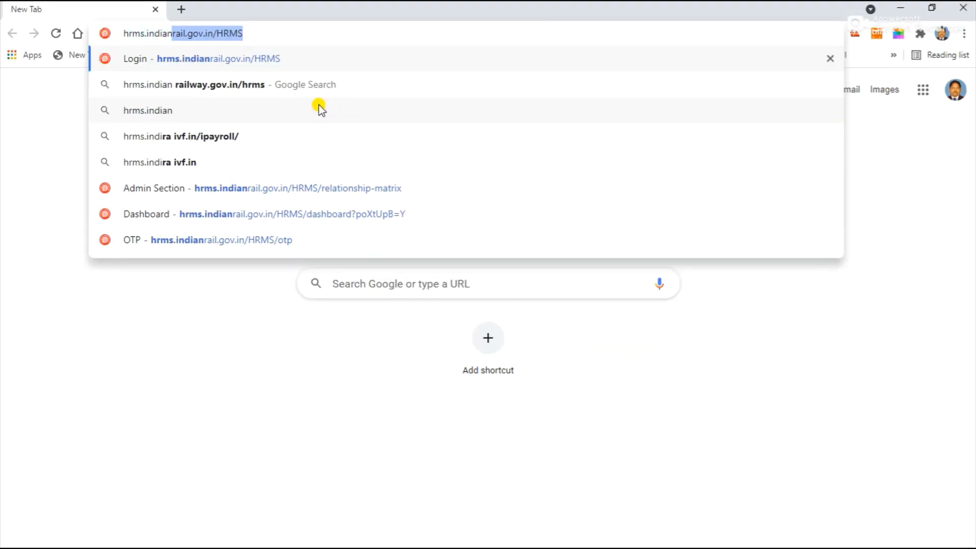
text(rail.gov.)
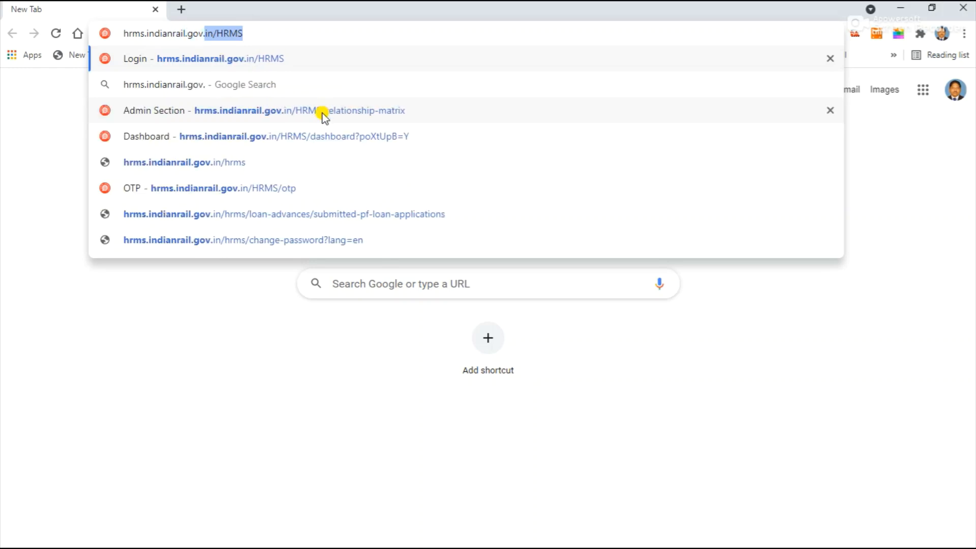
text(in/HRMS)
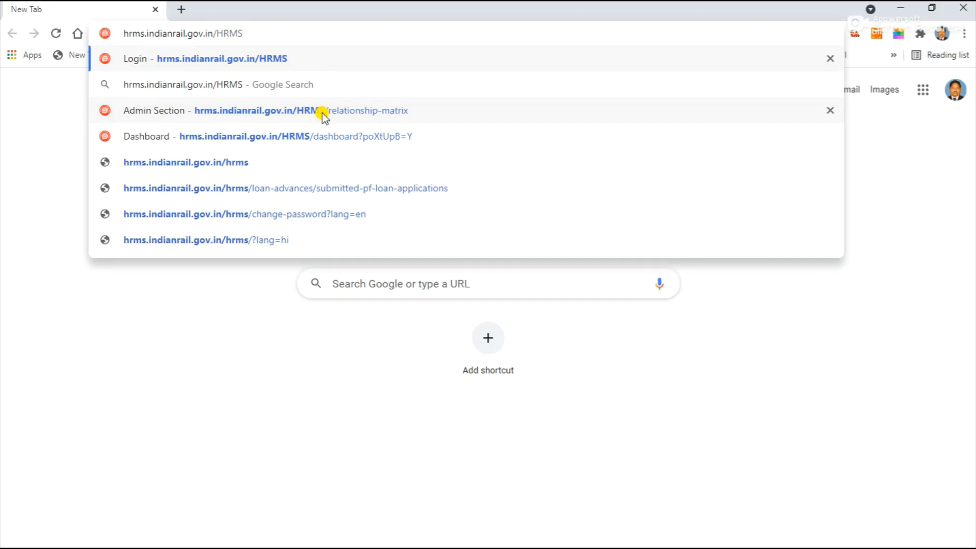
key(Return)
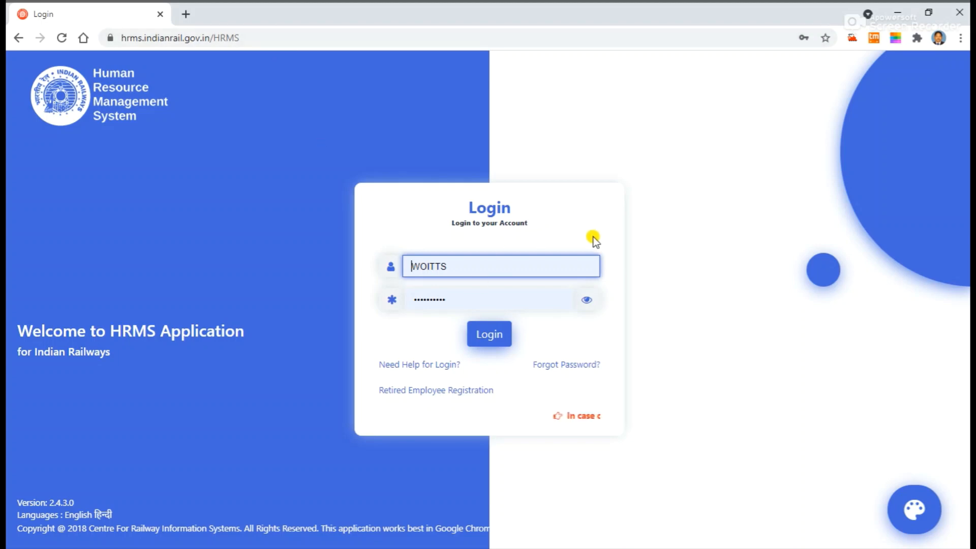
Log in to IR-HRMS using Chrome's saved username and password
double_click(468, 258)
drag(288, 258, 801, 317)
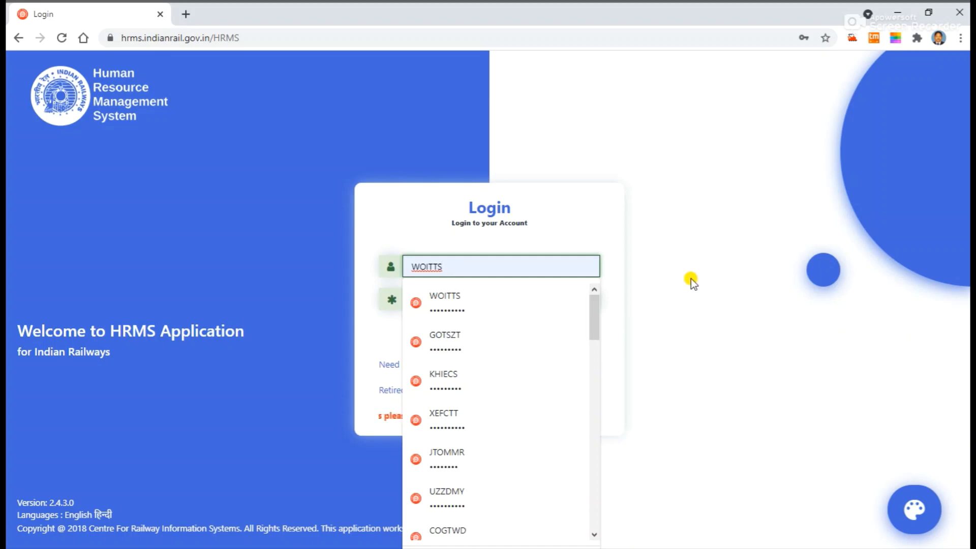
click(497, 311)
click(475, 294)
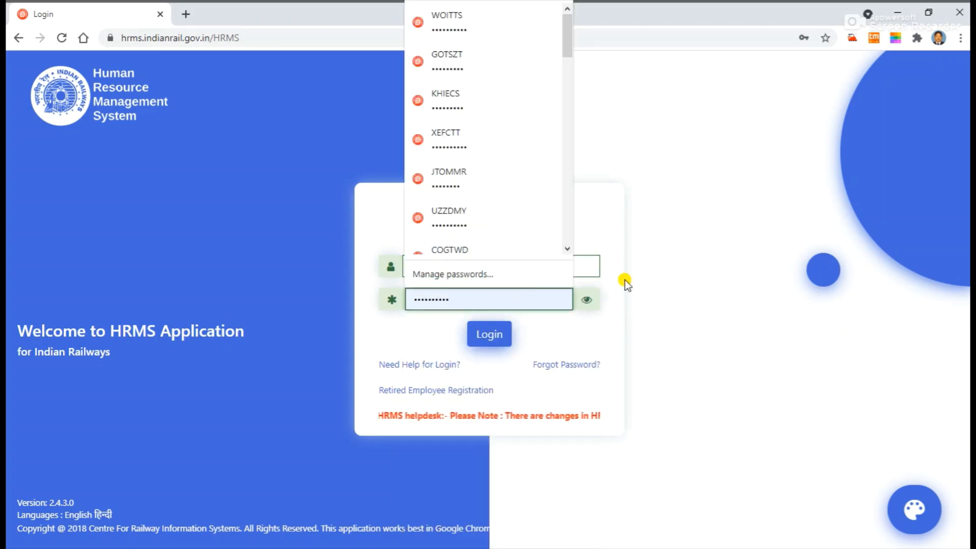
click(672, 291)
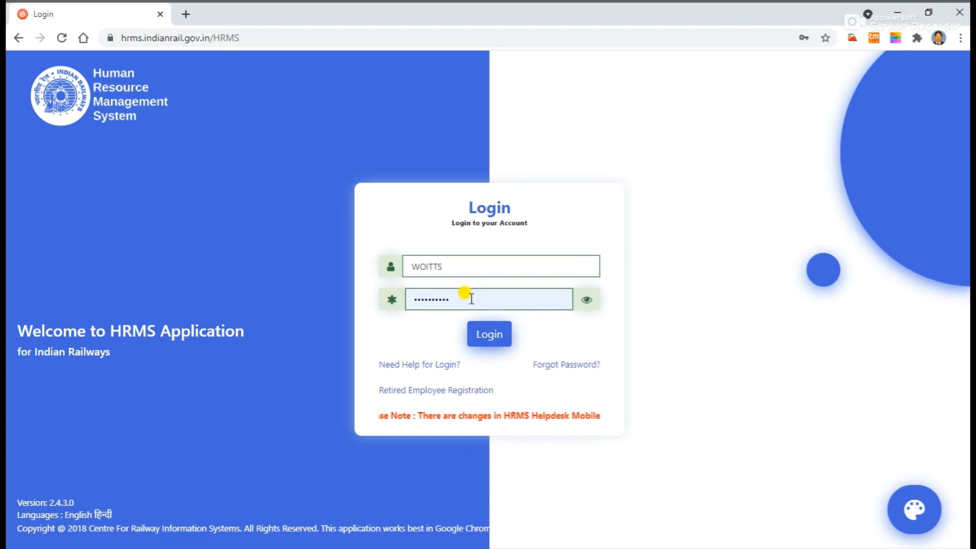
click(488, 334)
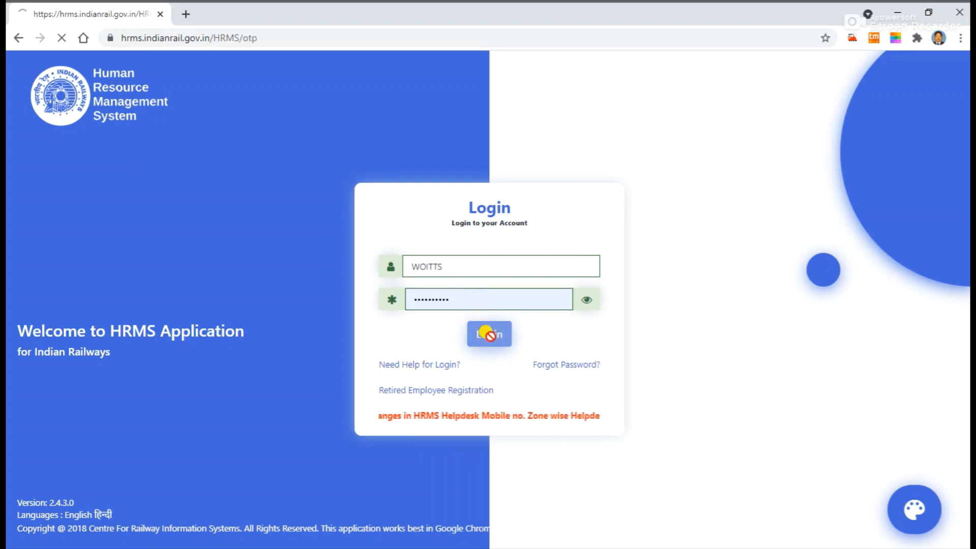
Replace the prefilled OTP with the one-time password and verify it
double_click(462, 389)
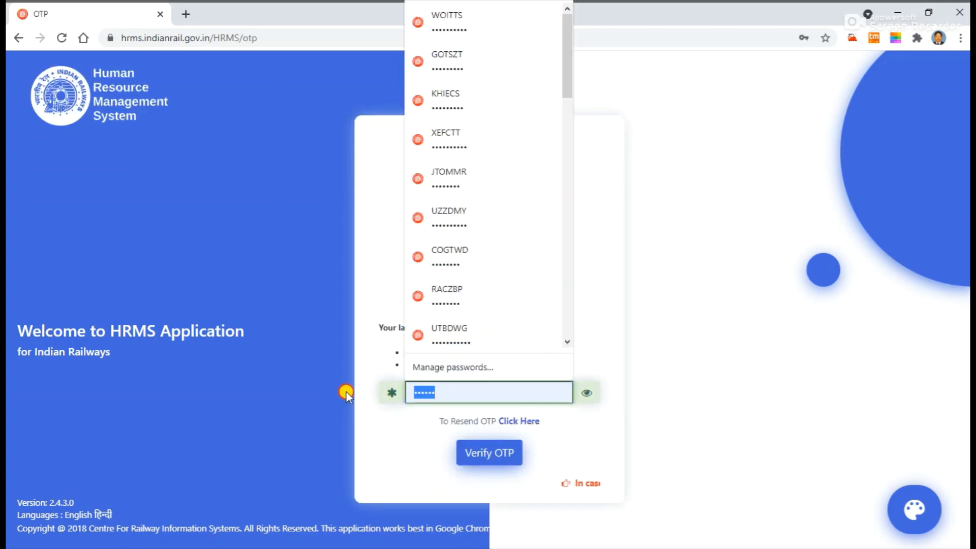
key(BackSpace)
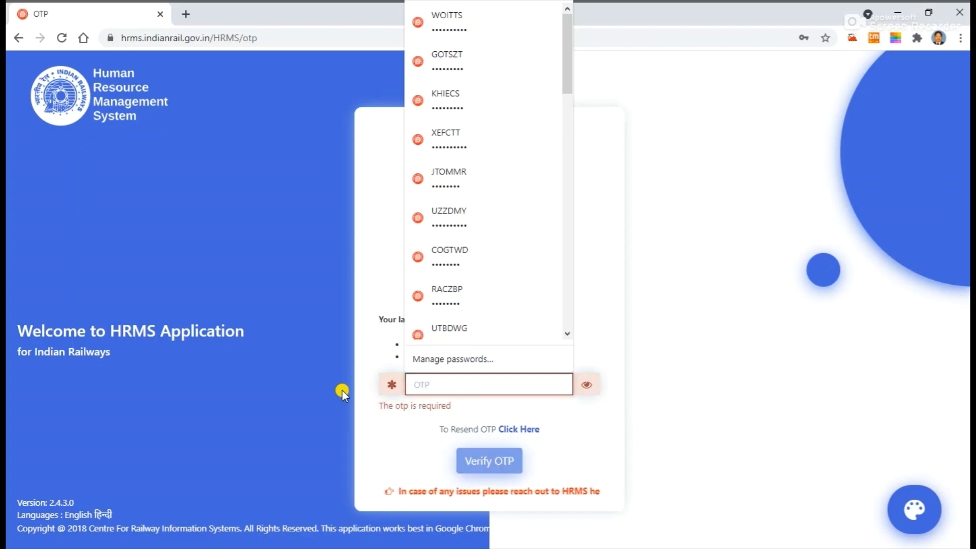
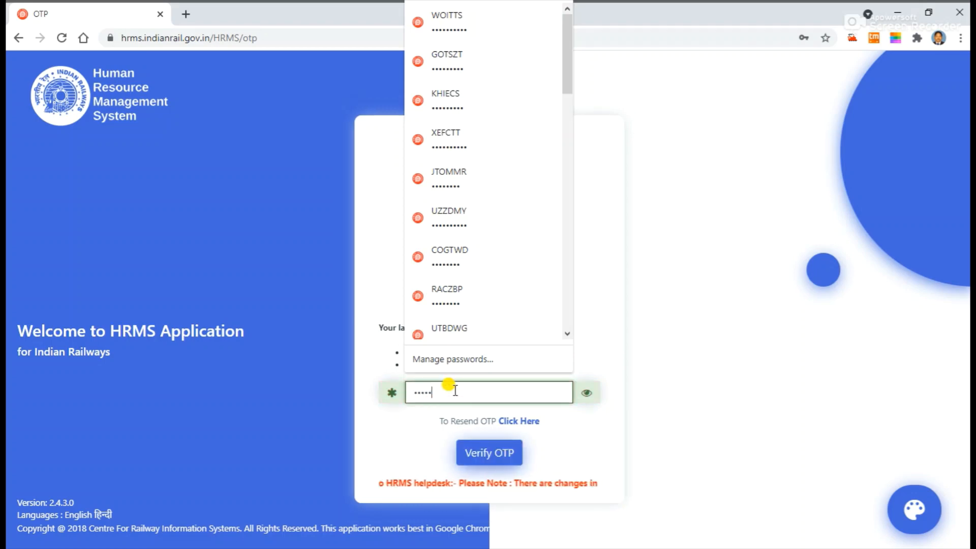
click(489, 447)
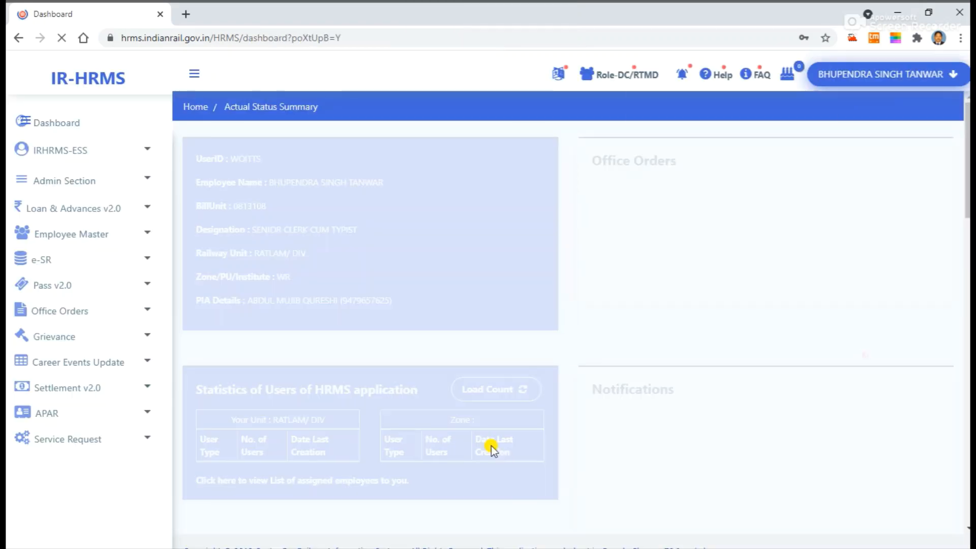
Decline Chrome's password update, then switch roles from E to DC -RATLAM/ DIV
click(800, 259)
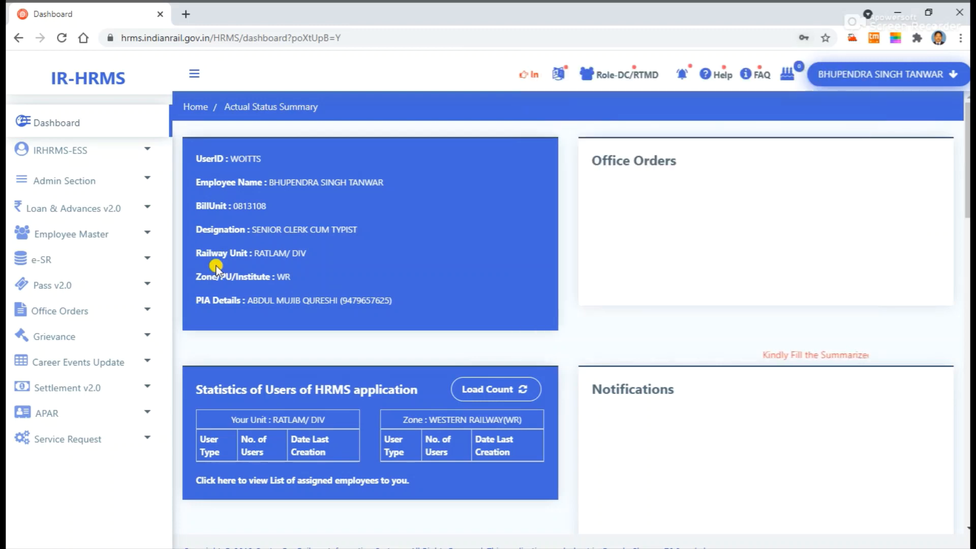
click(630, 77)
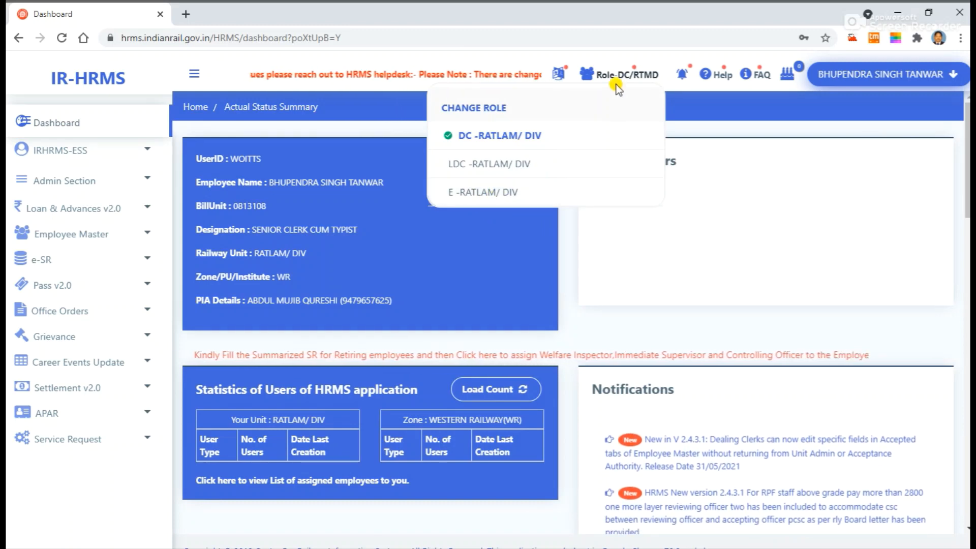
click(517, 193)
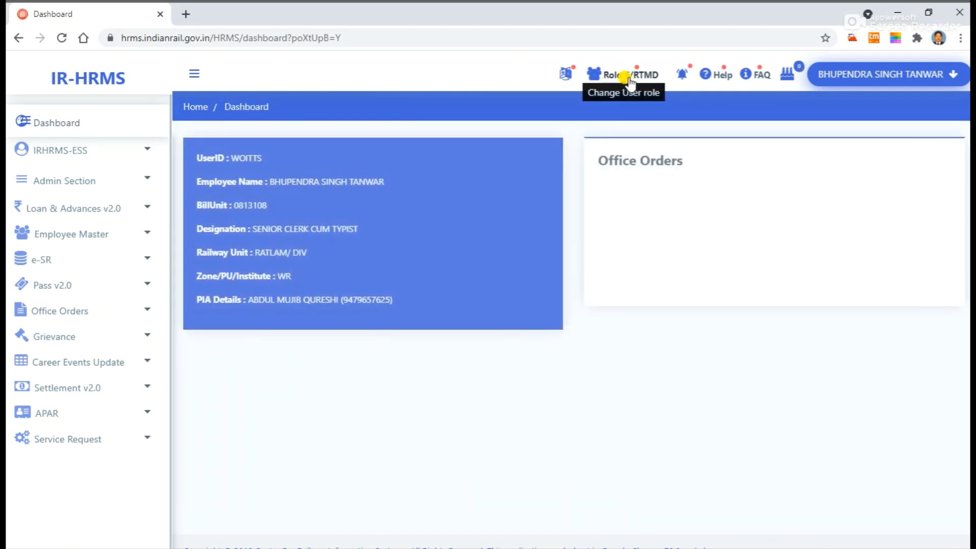
click(623, 79)
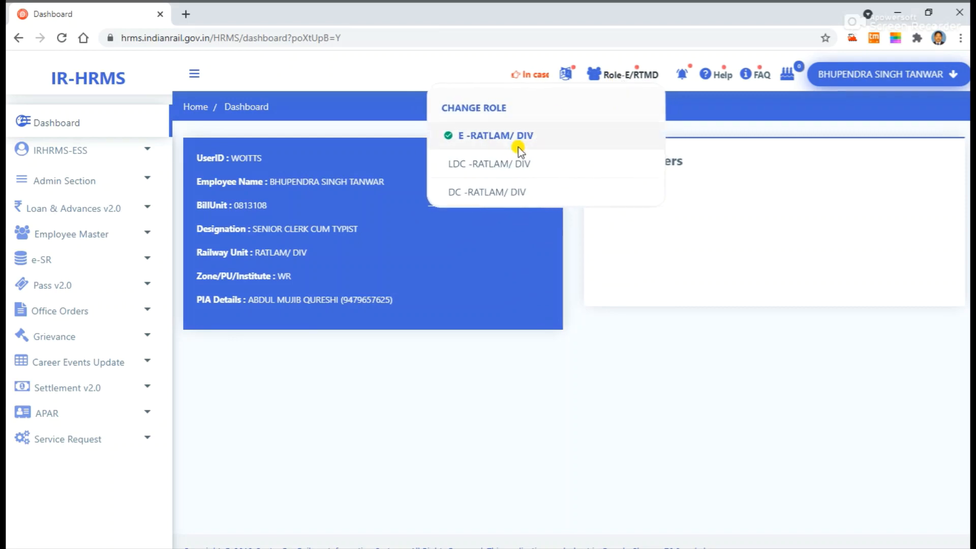
click(472, 197)
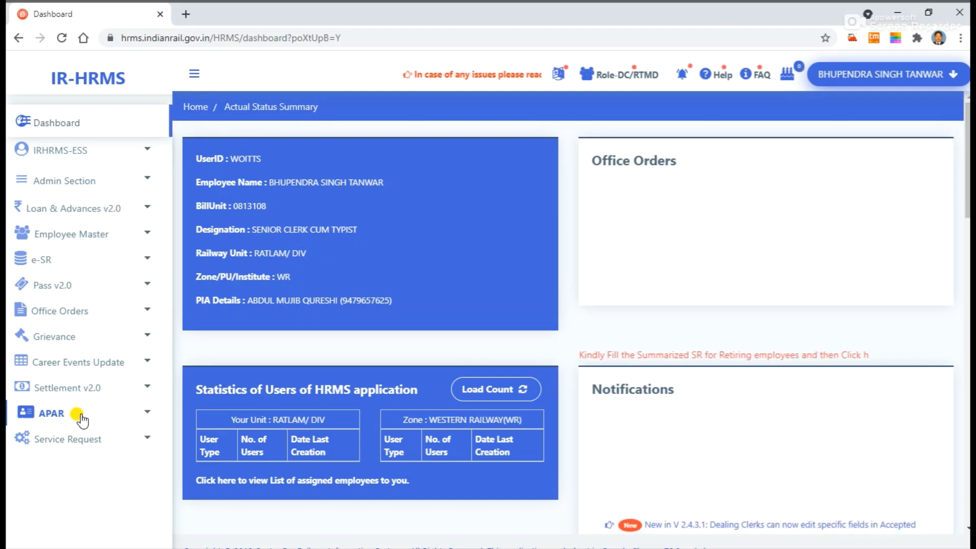
Go to APAR > Personal Data (A1) in the sidebar, showing the HRMS Employee ID prompt
click(55, 419)
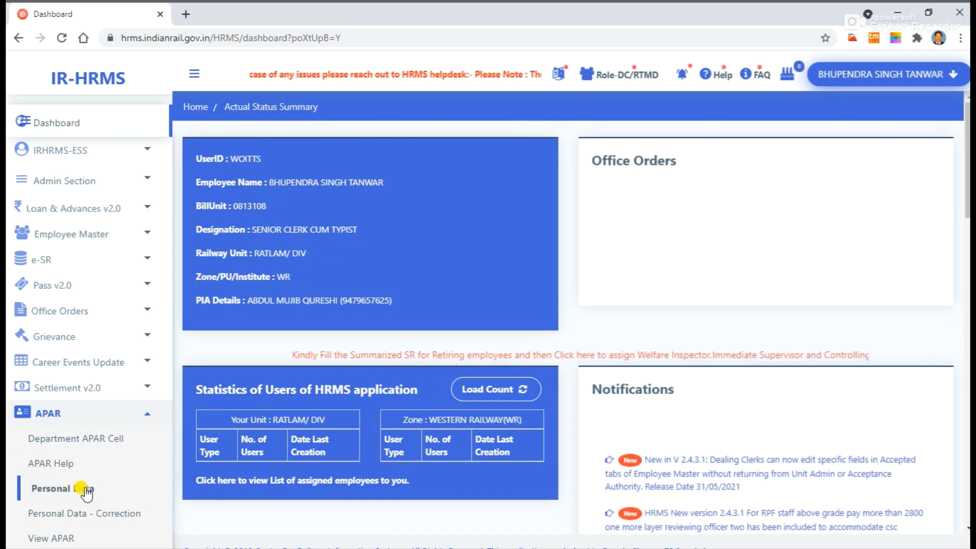
click(68, 491)
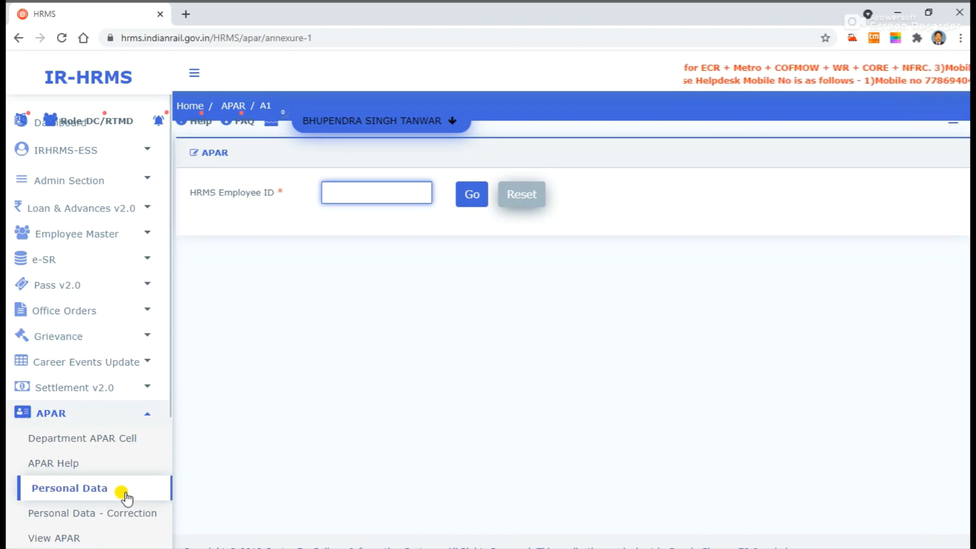
scroll(124, 492, down, 2)
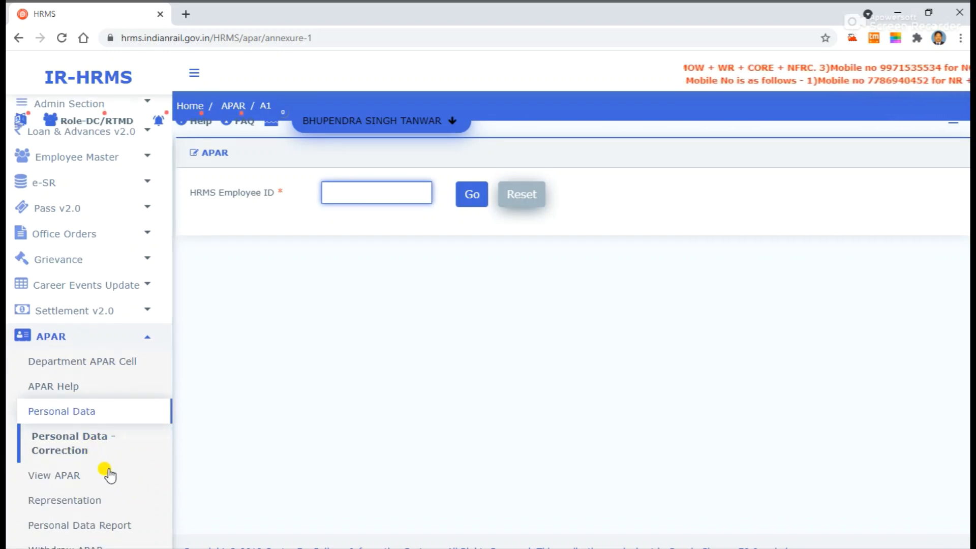
scroll(101, 472, down, 1)
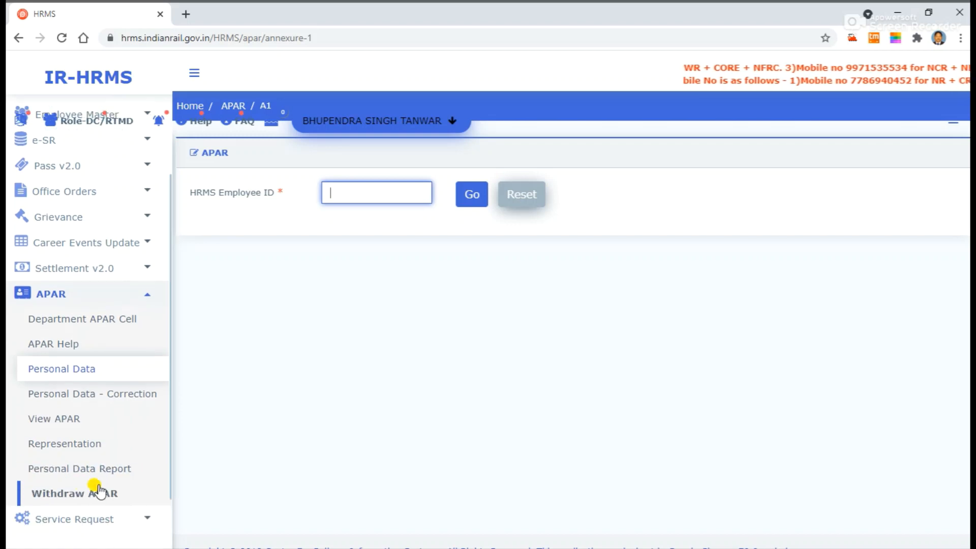
Review APAR Initiated statuses in the Personal Data Report, then go to Employee Master > Data Entry Summary
click(76, 473)
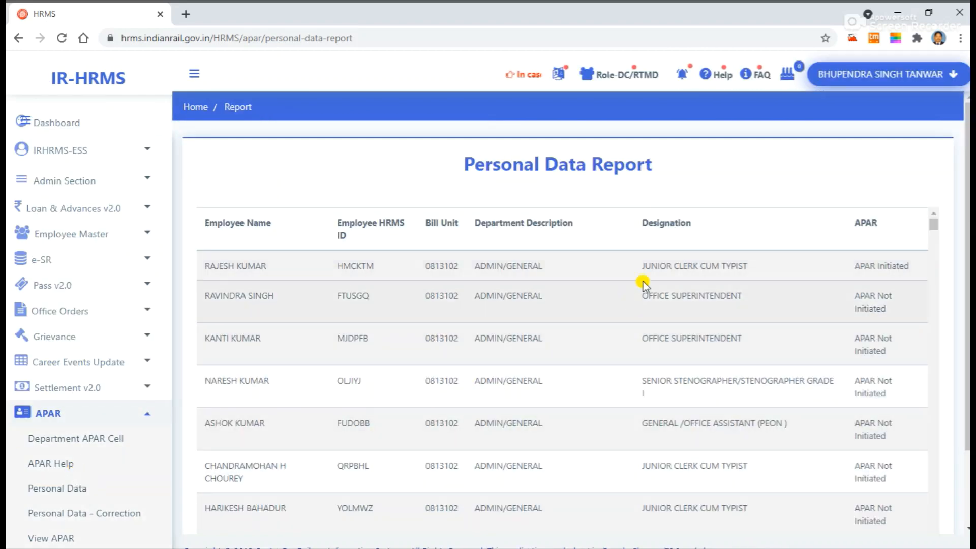
drag(464, 168, 724, 173)
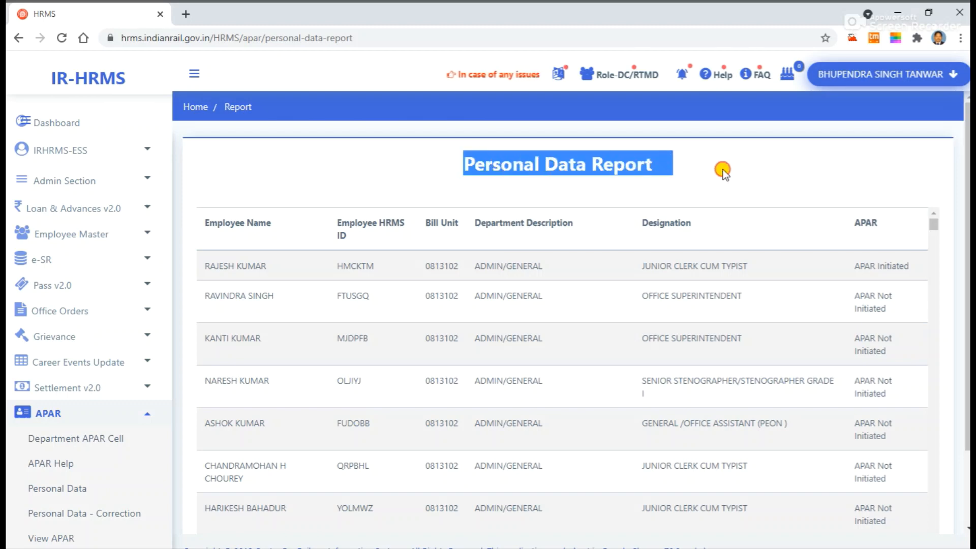
drag(255, 265, 385, 269)
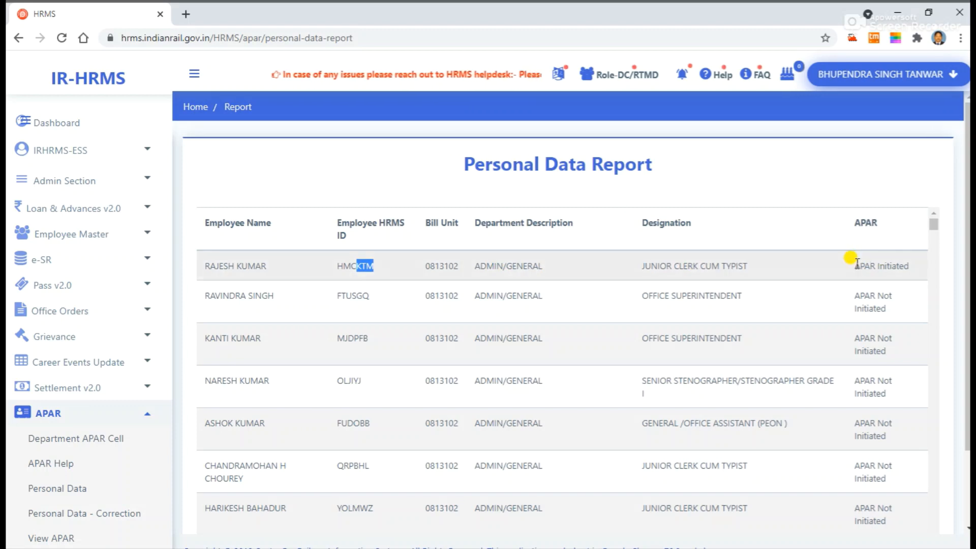
drag(855, 264, 913, 269)
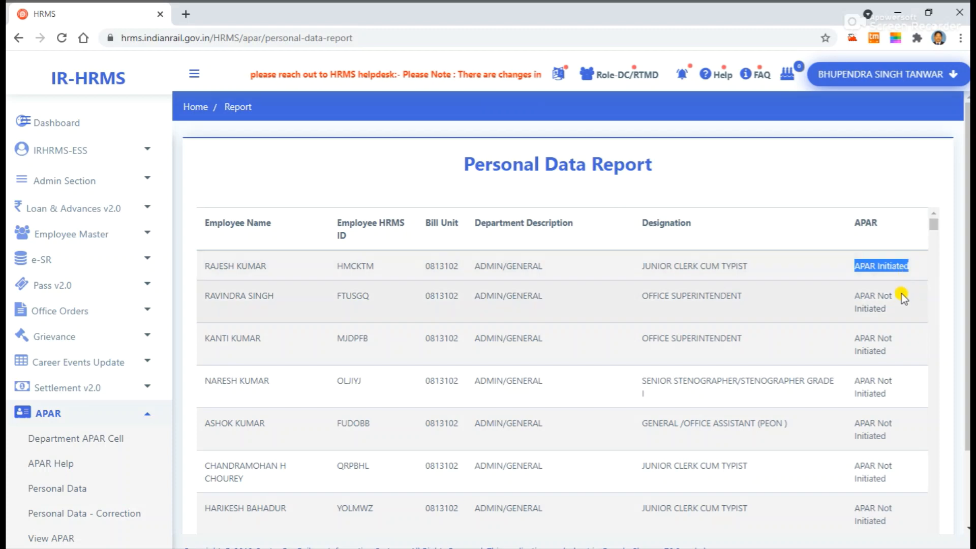
drag(854, 296, 898, 309)
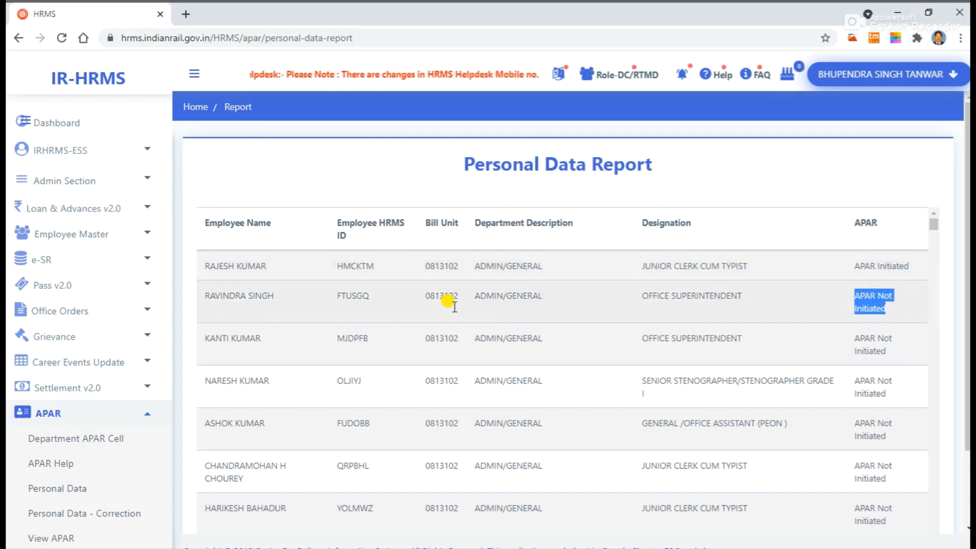
scroll(490, 326, down, 10)
scroll(477, 332, up, 6)
scroll(383, 361, up, 5)
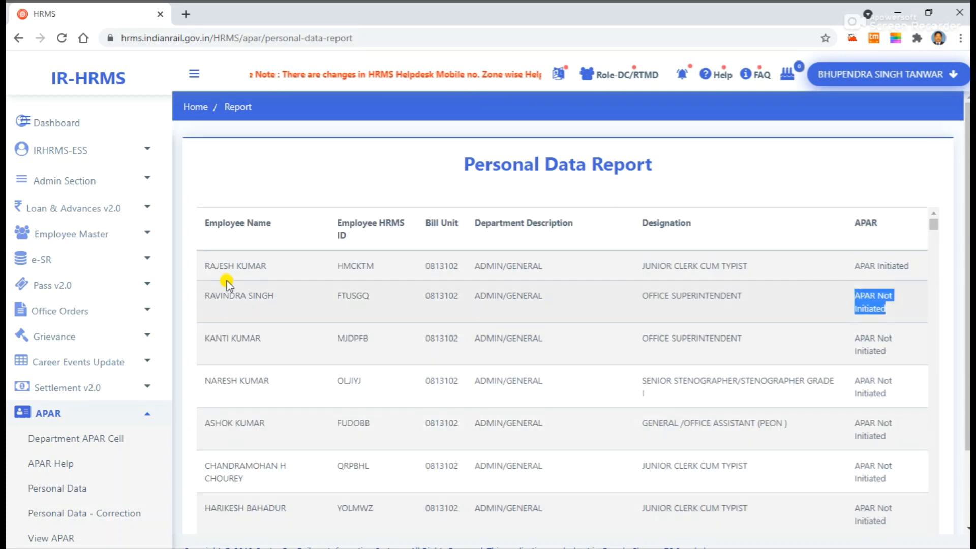
drag(198, 267, 914, 438)
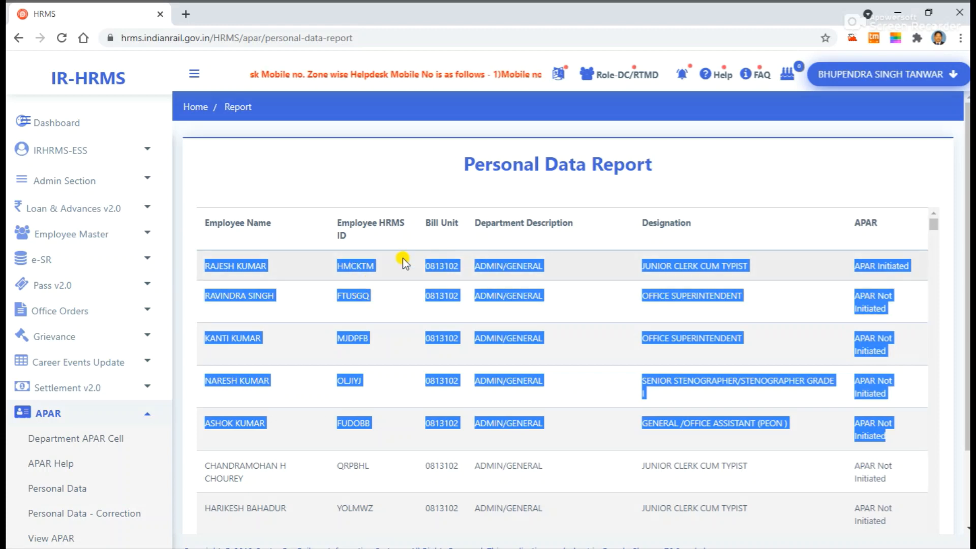
click(416, 263)
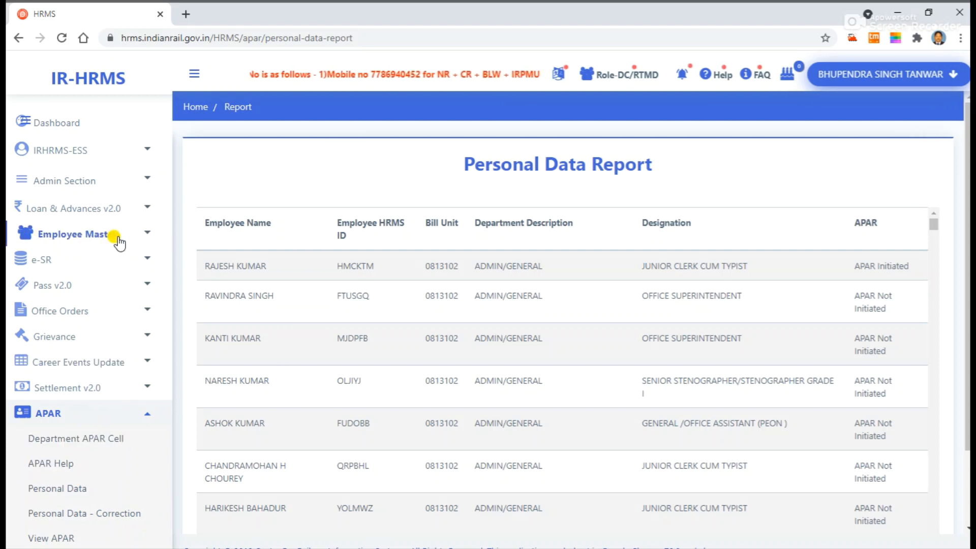
click(79, 237)
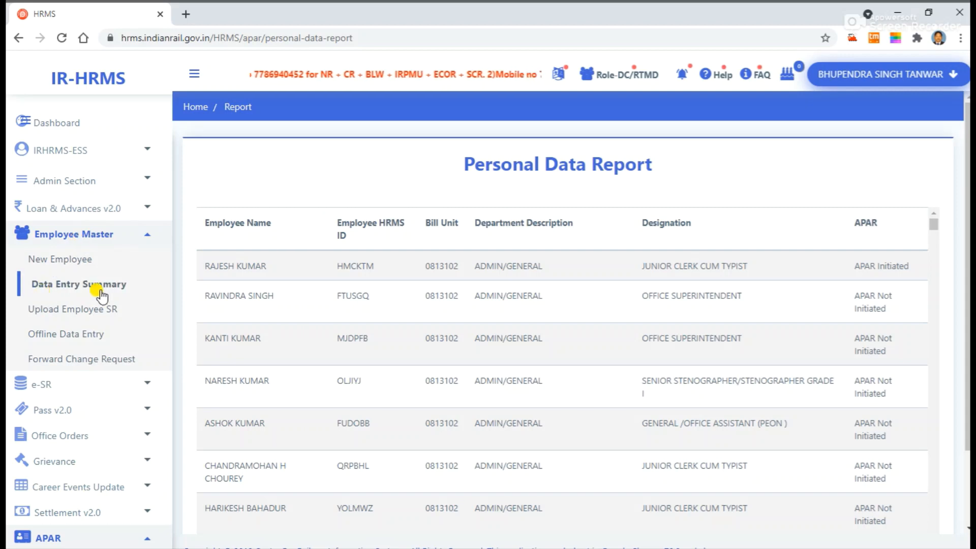
click(48, 285)
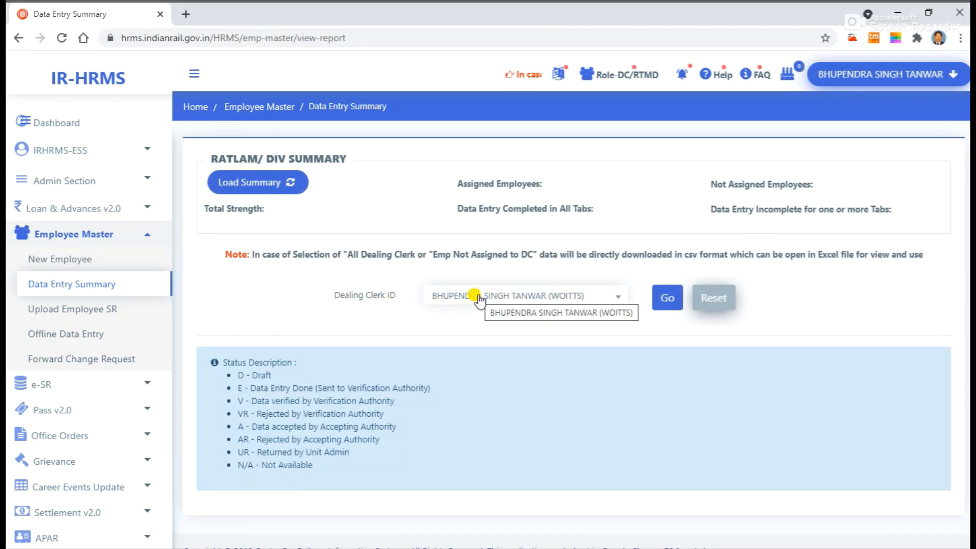
Load the selected dealing clerk's summary, listing all 863 employee records
click(662, 301)
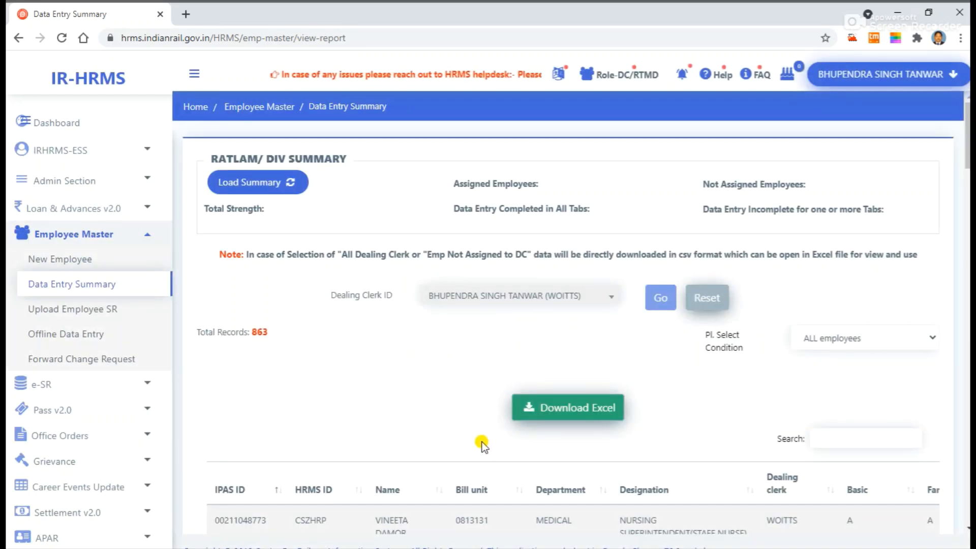
scroll(482, 444, down, 5)
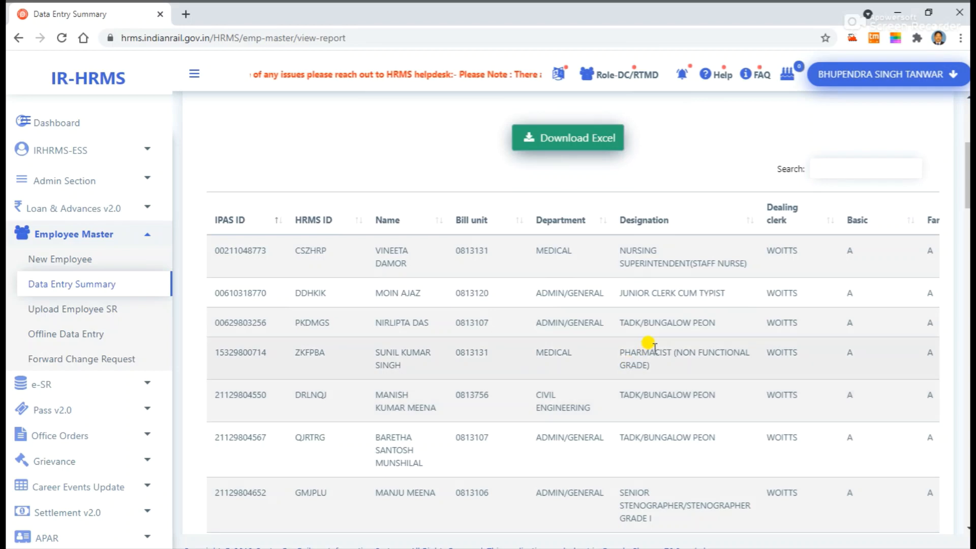
scroll(649, 343, up, 4)
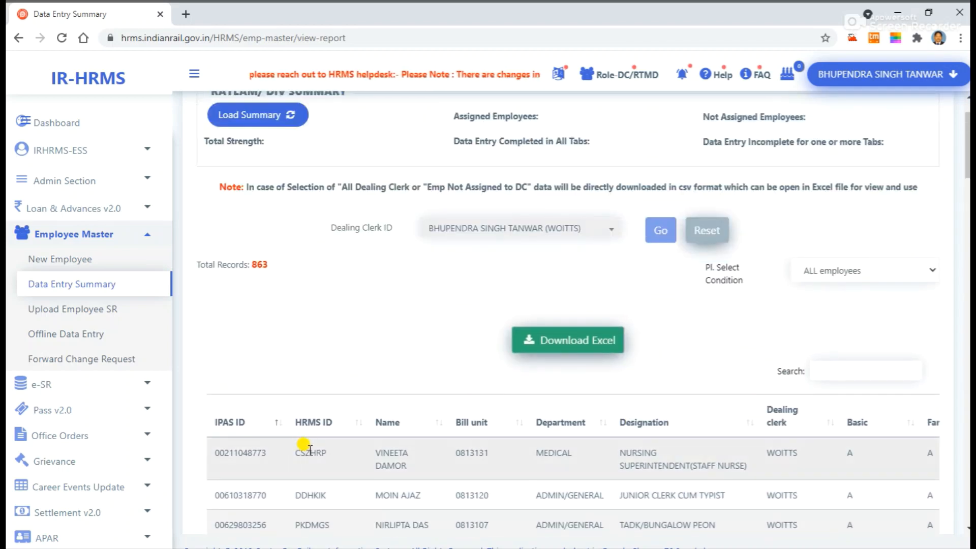
Save the summary to the Desktop as Data Entry Summary (2).xlsx and open it in Excel
click(583, 343)
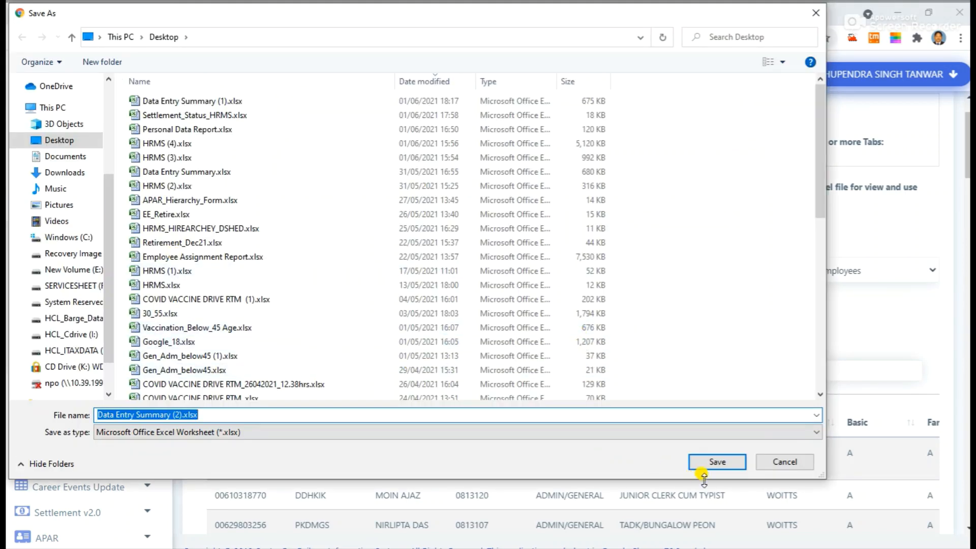
click(713, 461)
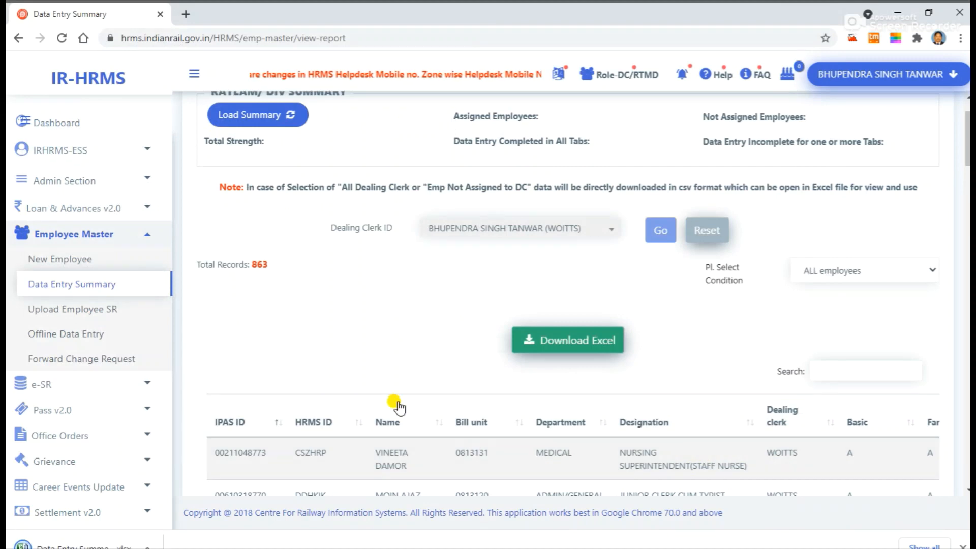
click(108, 542)
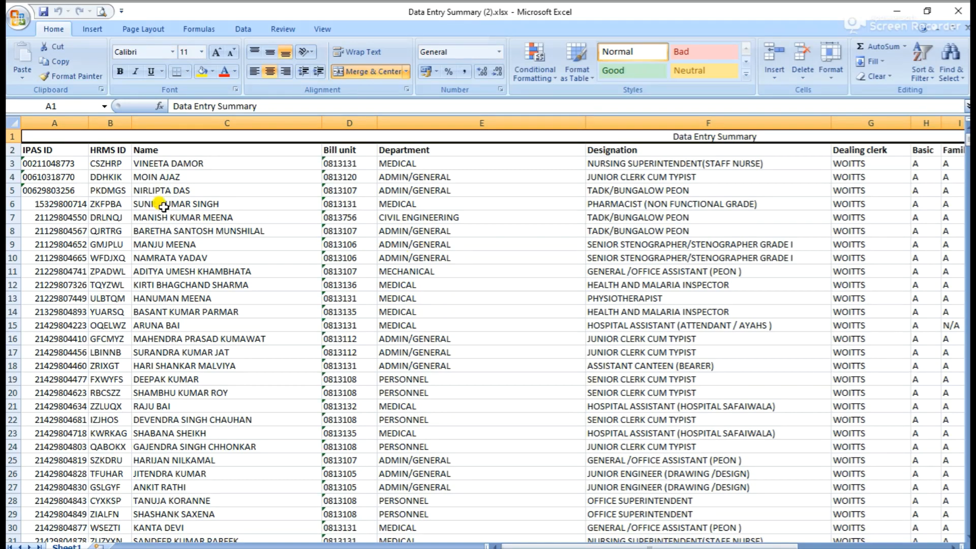
Restore Excel's window and search the target employee's name, landing on row 608
click(40, 173)
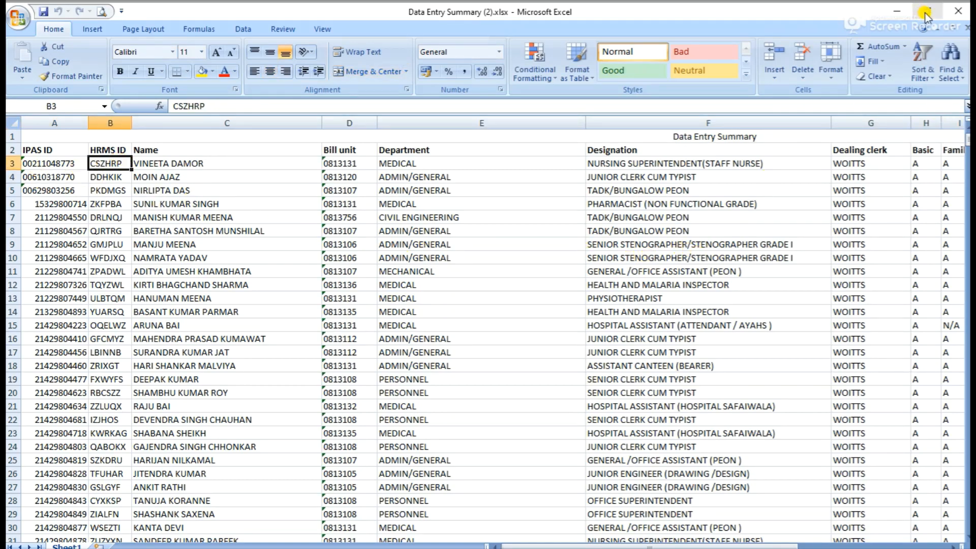
click(923, 11)
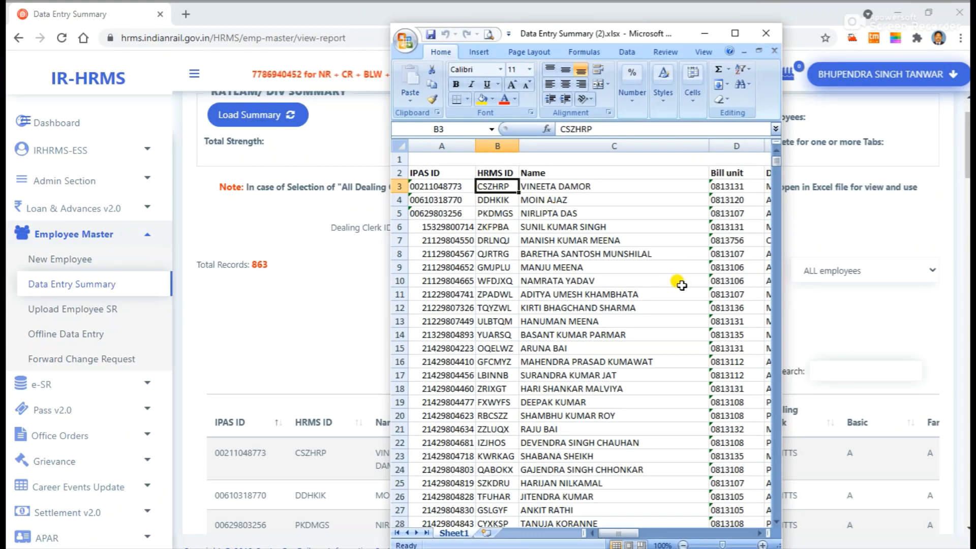
key(ctrl+f)
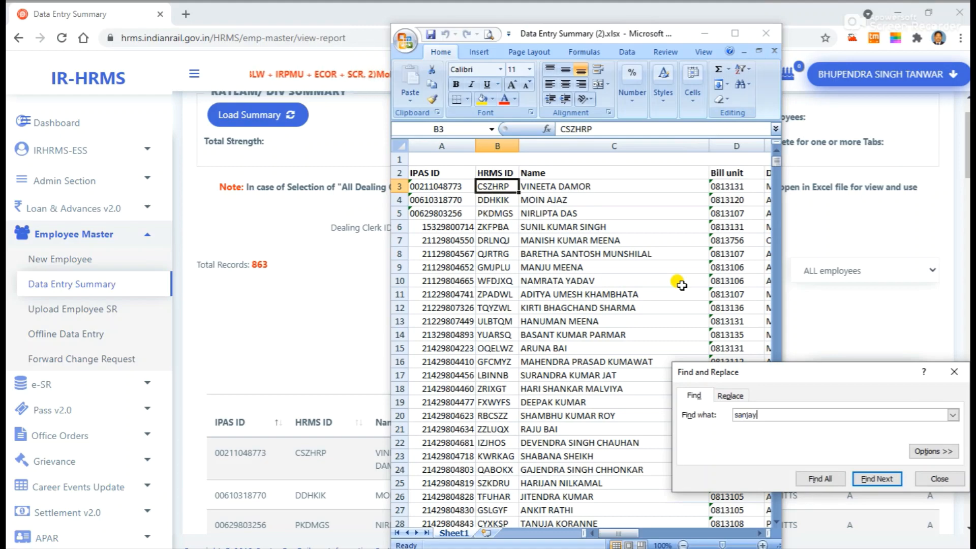
key(Return)
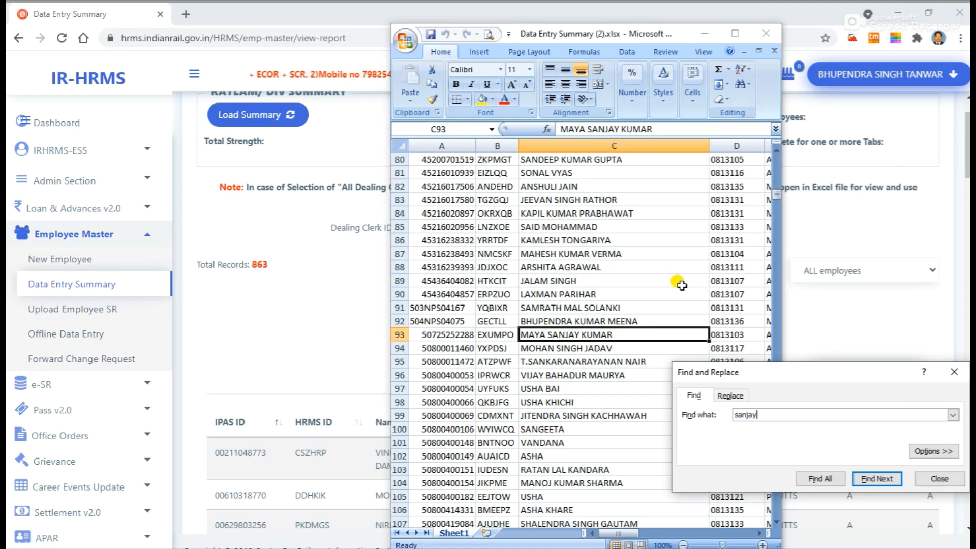
key(Return)
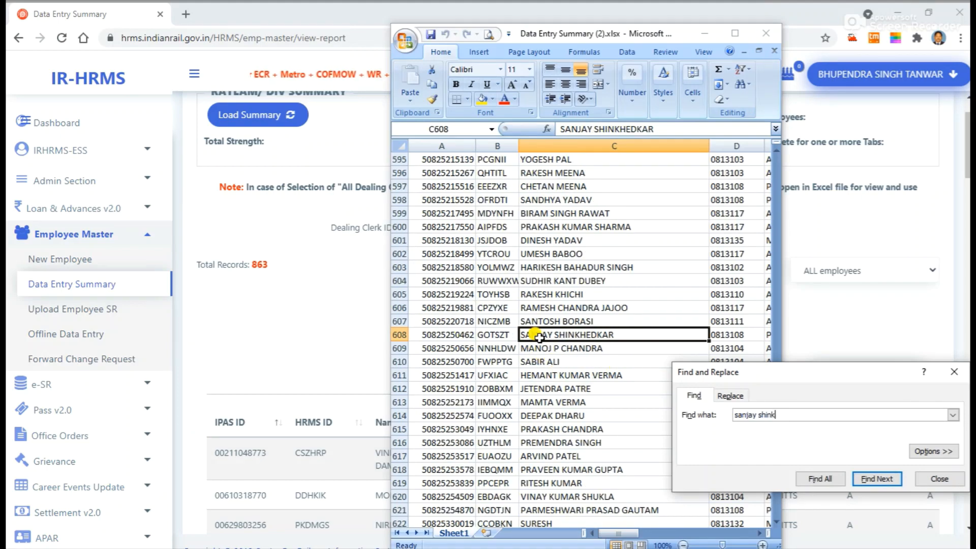
key(Escape)
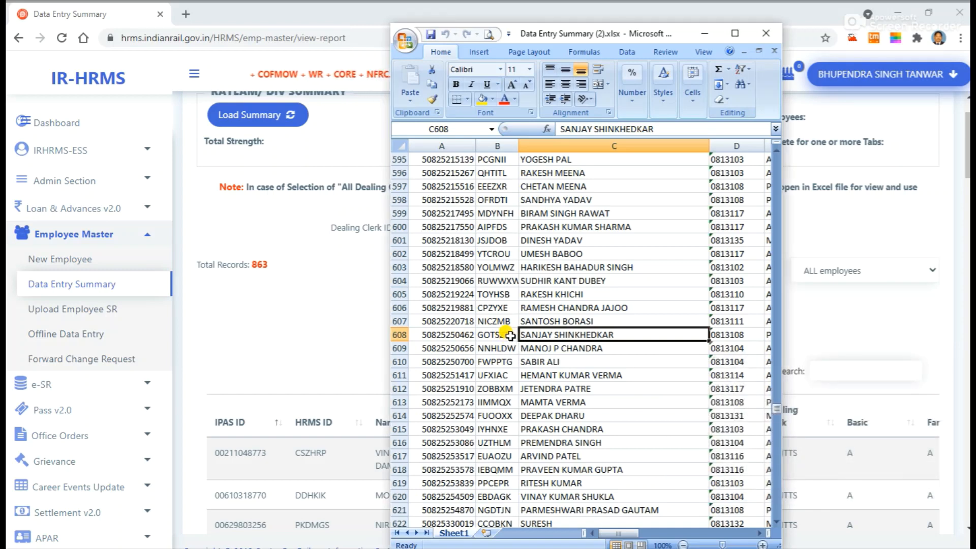
Select that employee's HRMS ID from the cell and minimise Excel
double_click(508, 336)
drag(510, 335, 370, 330)
key(ctrl+c)
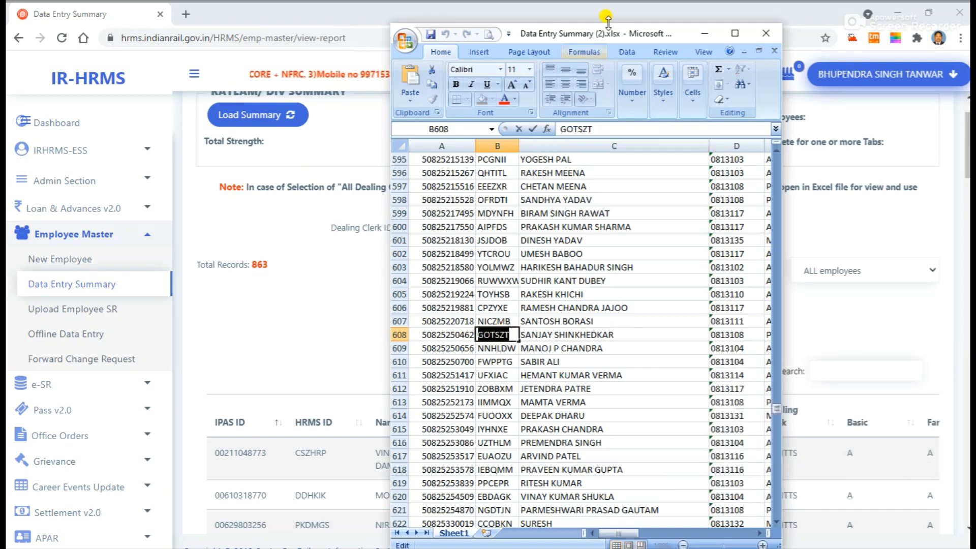
click(704, 33)
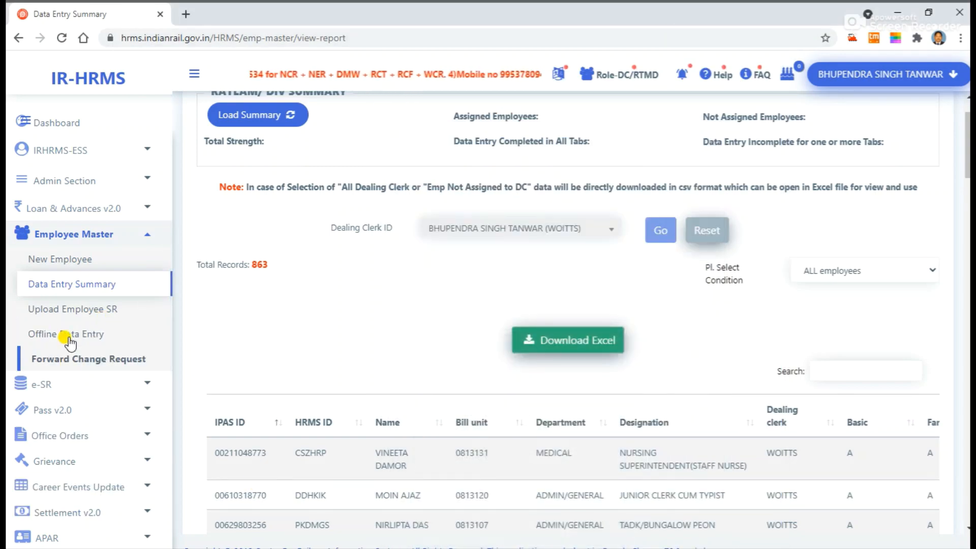
Go back to APAR > Personal Data (A1) with an empty HRMS Employee ID field
scroll(81, 441, down, 2)
scroll(76, 457, up, 1)
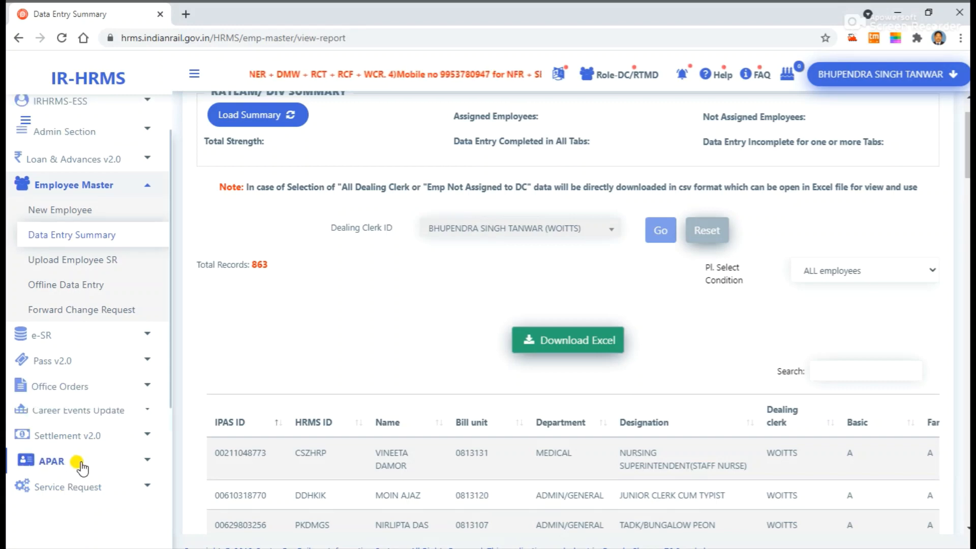
scroll(35, 421, down, 1)
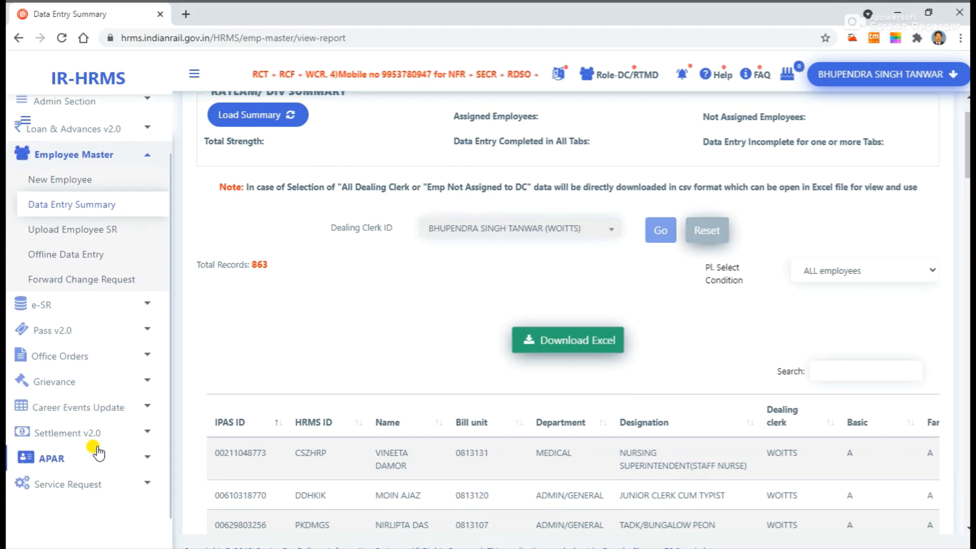
click(54, 469)
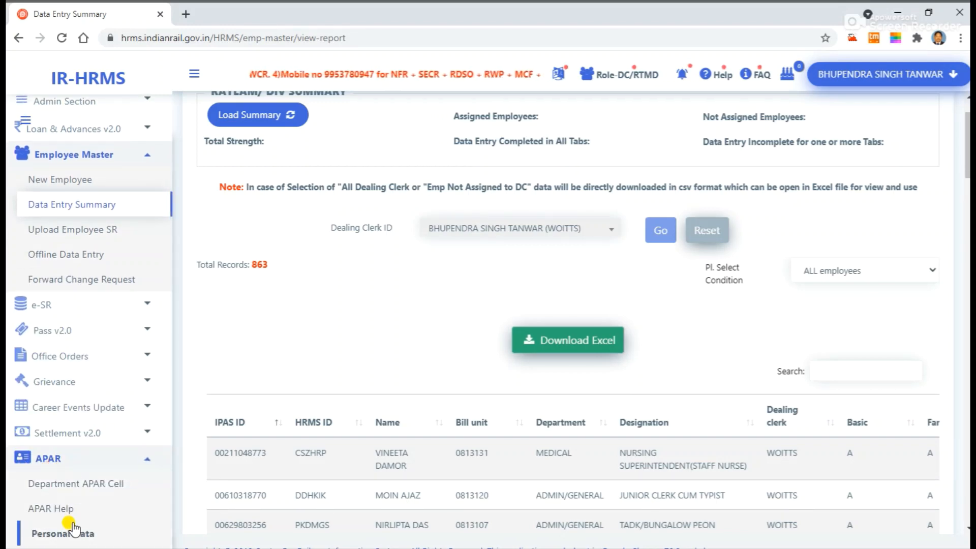
scroll(58, 503, down, 3)
click(70, 391)
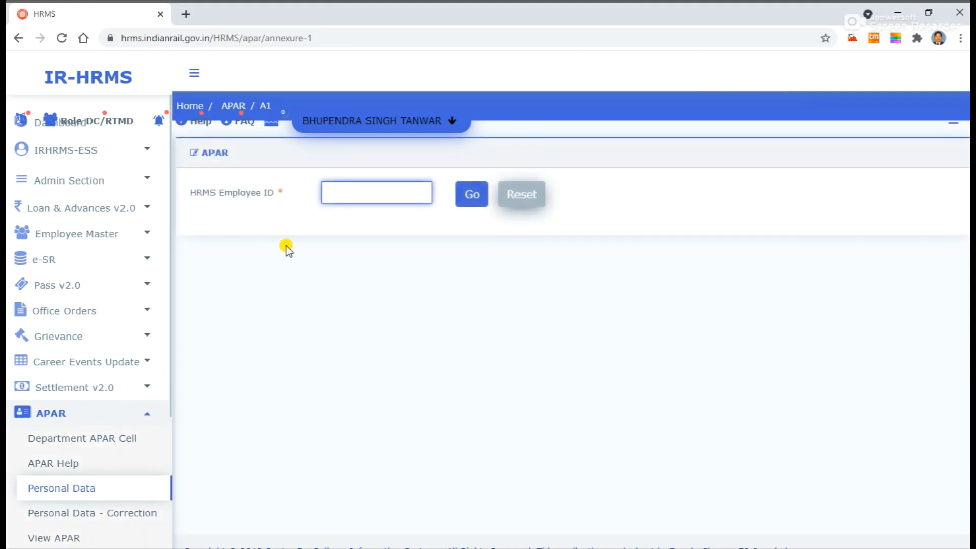
Paste the employee's HRMS ID and load their A1 form, with Department set to PERSONNEL
key(ctrl+v)
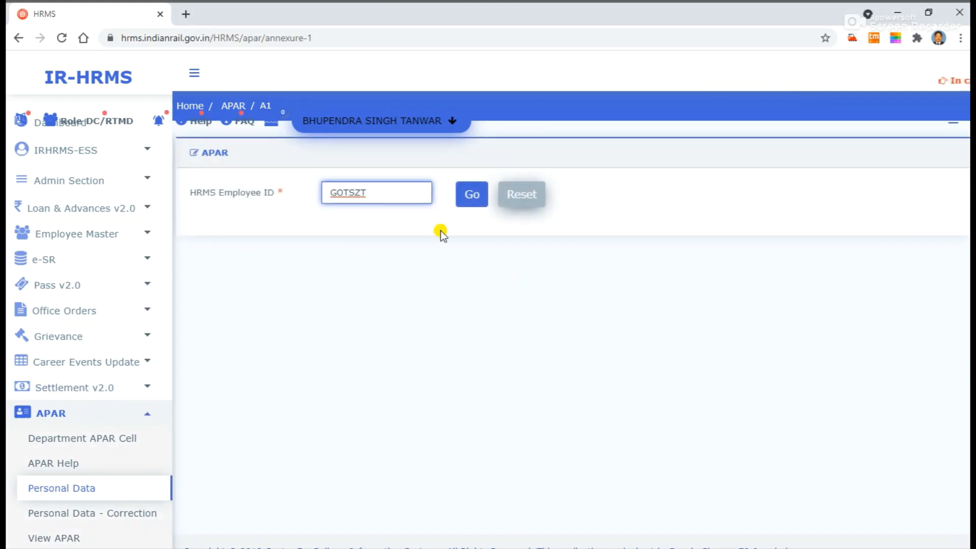
click(474, 199)
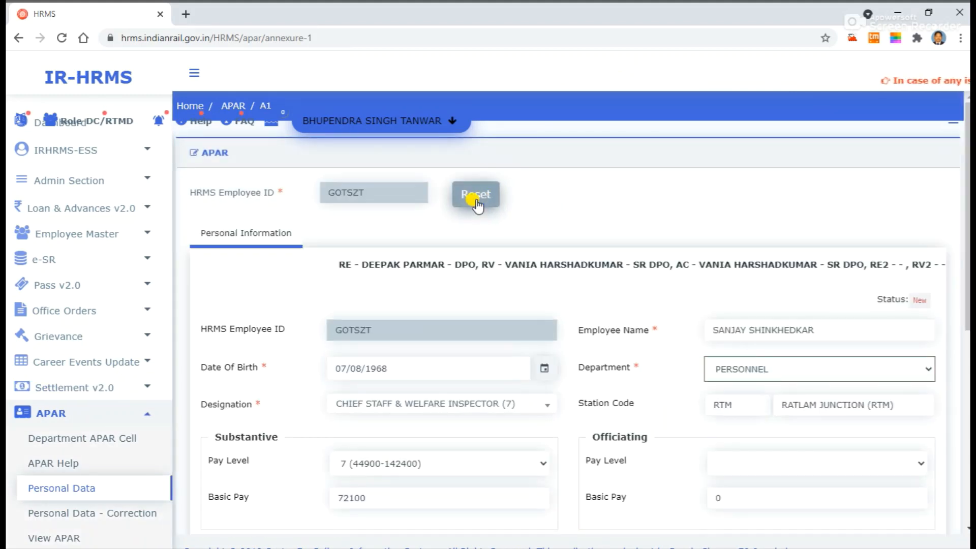
scroll(646, 376, down, 3)
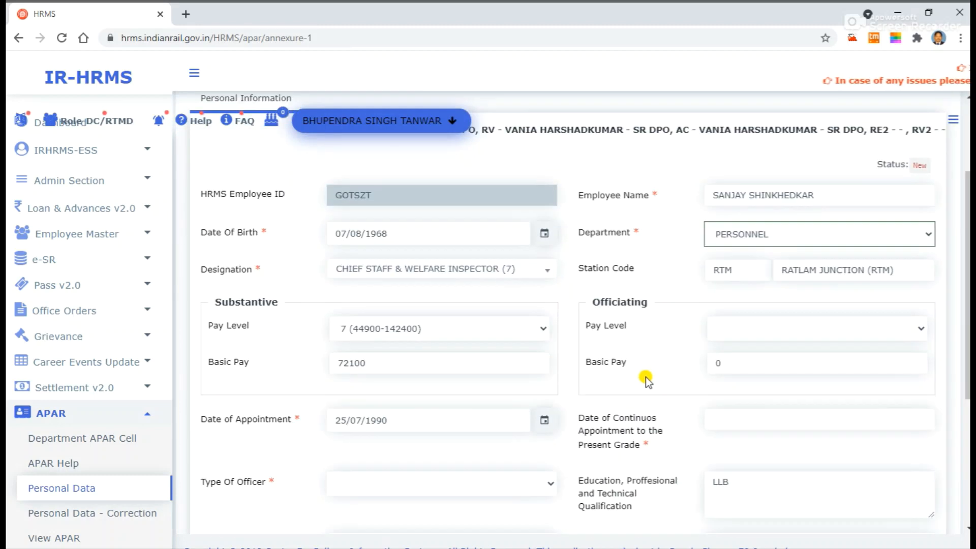
scroll(645, 348, up, 3)
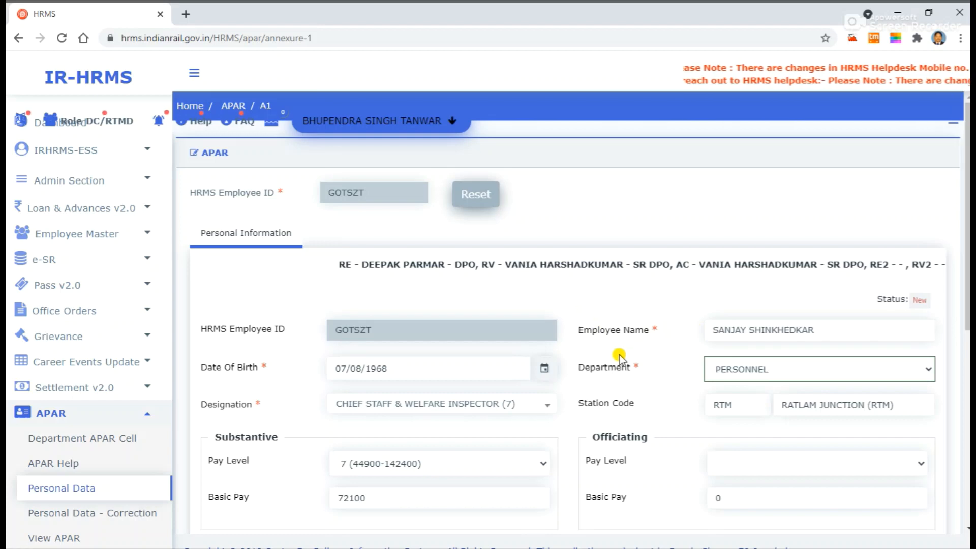
scroll(628, 352, down, 1)
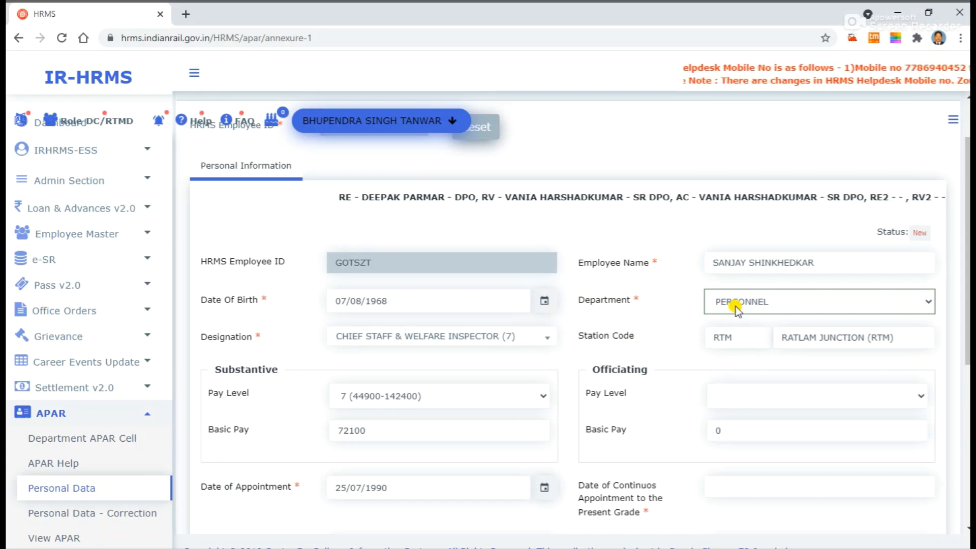
click(775, 307)
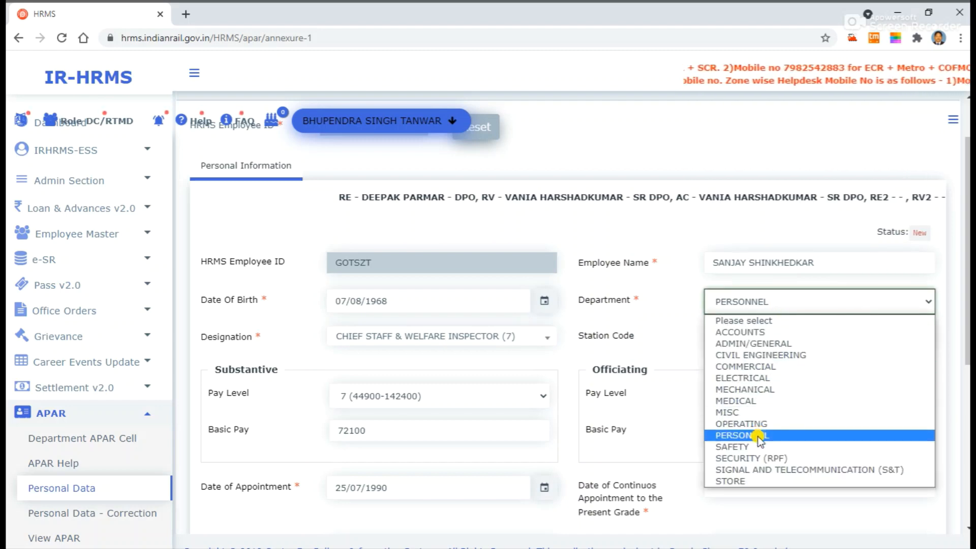
click(757, 424)
click(789, 304)
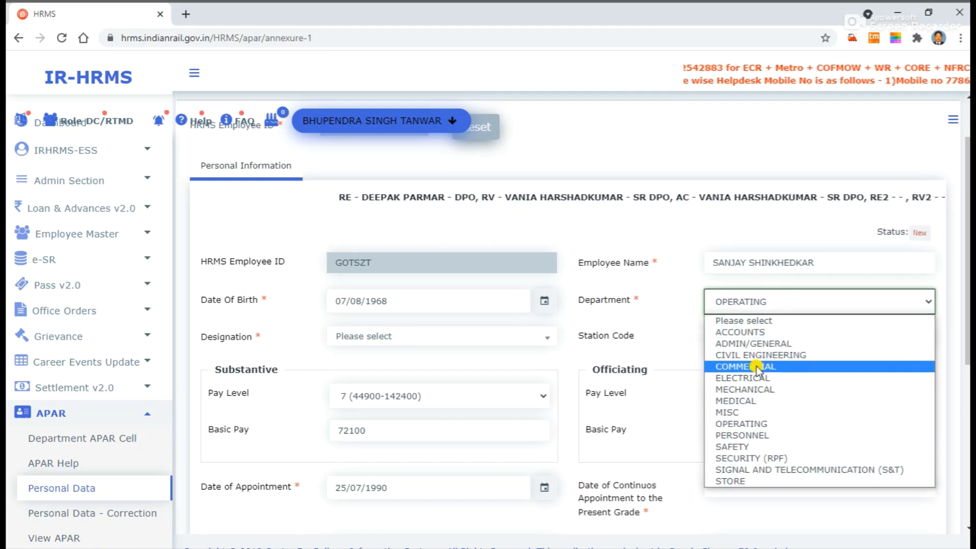
click(746, 436)
scroll(403, 374, down, 2)
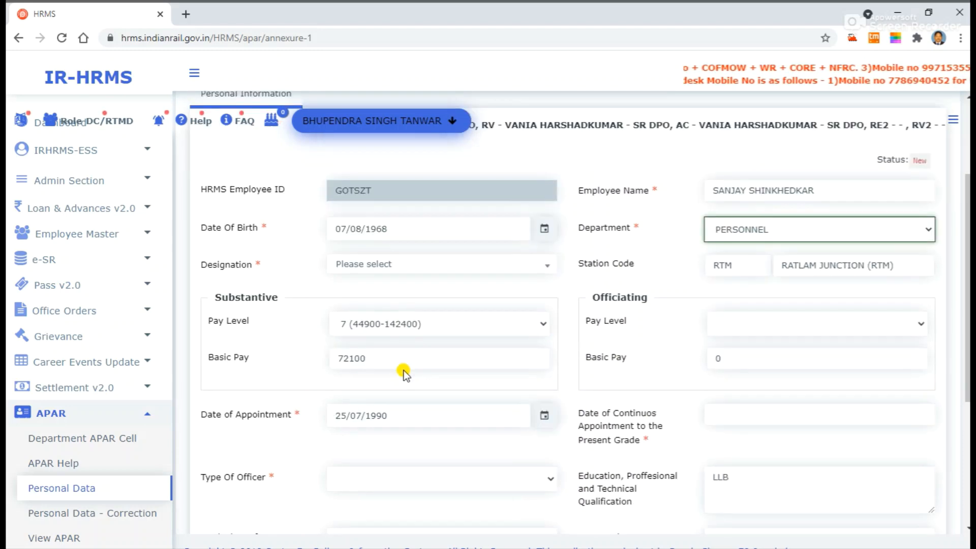
scroll(425, 301, up, 1)
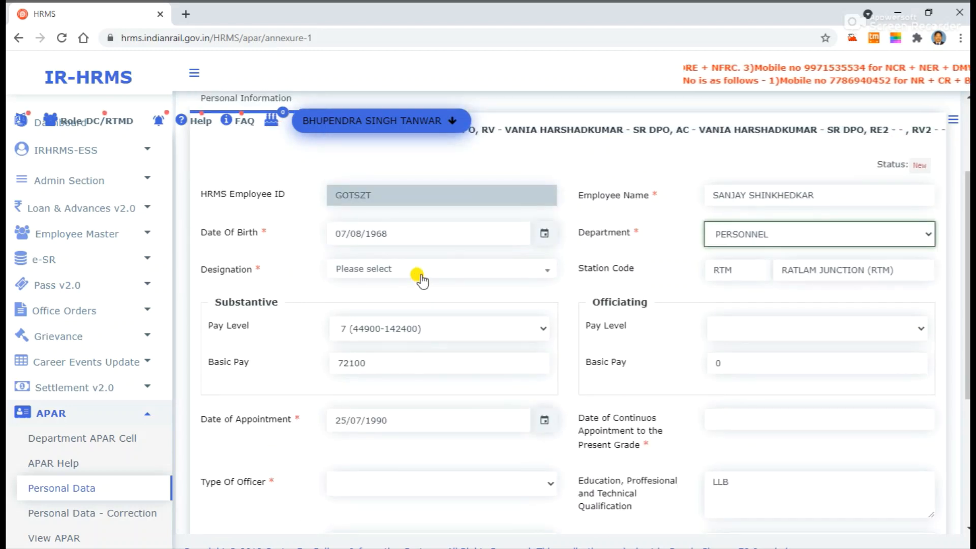
click(384, 273)
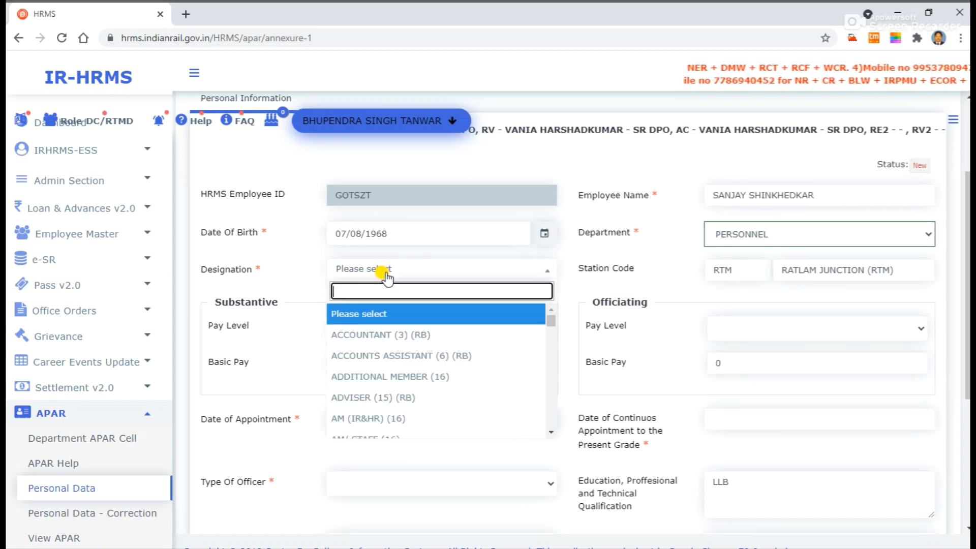
text(wel)
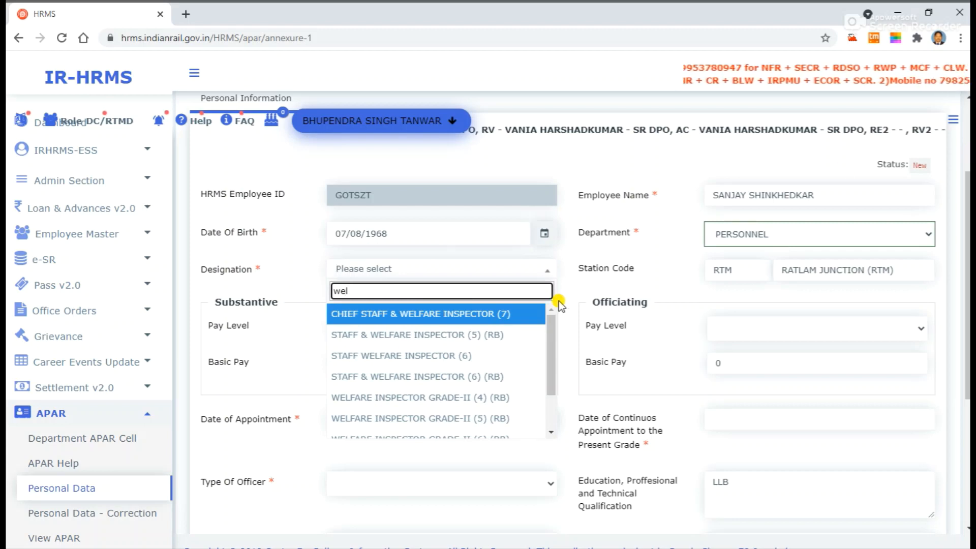
click(403, 315)
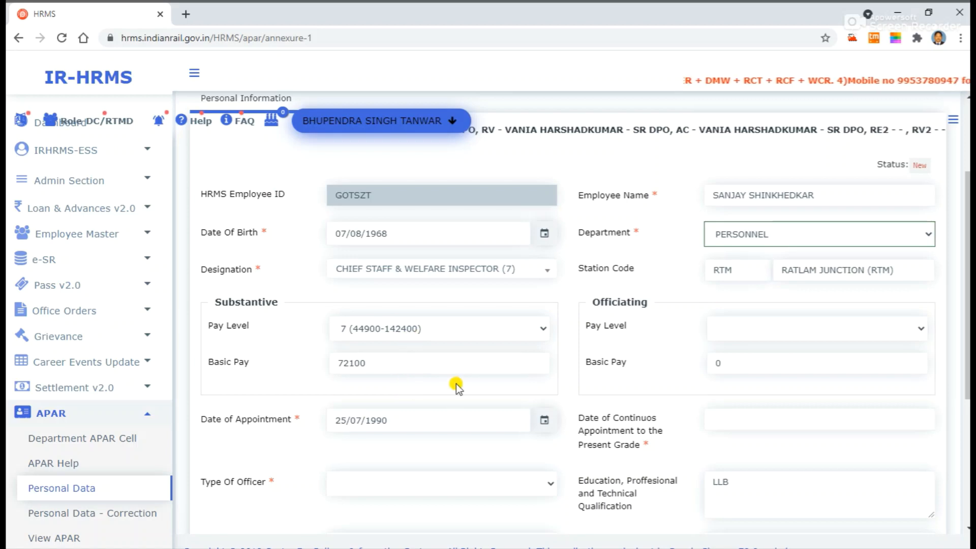
Enter 01/11/2006 as the Date of Continuous Appointment to the Present Grade
scroll(455, 383, down, 1)
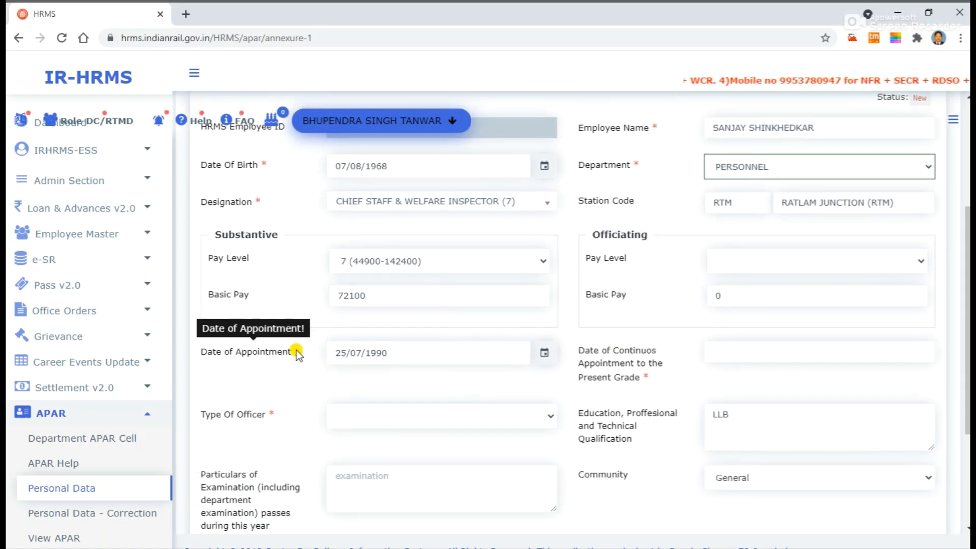
double_click(646, 377)
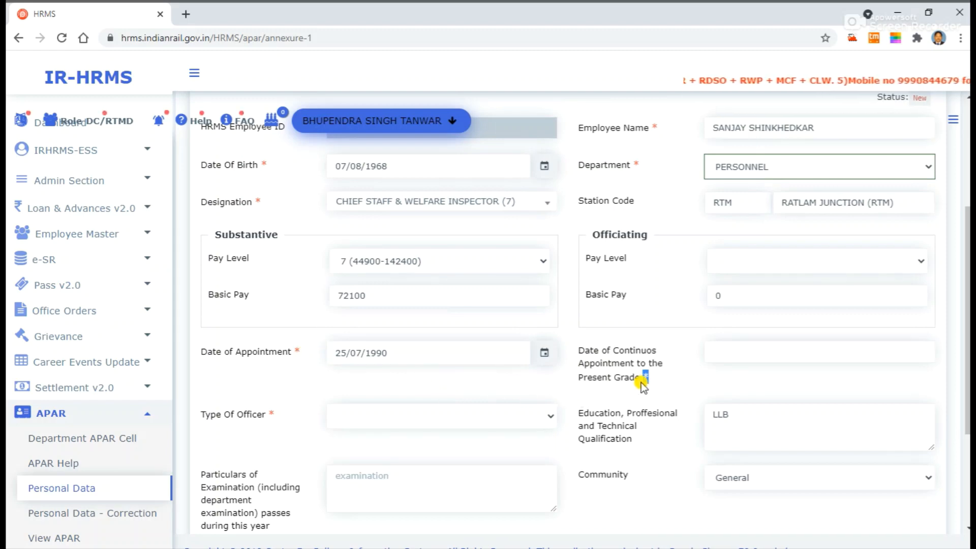
click(610, 370)
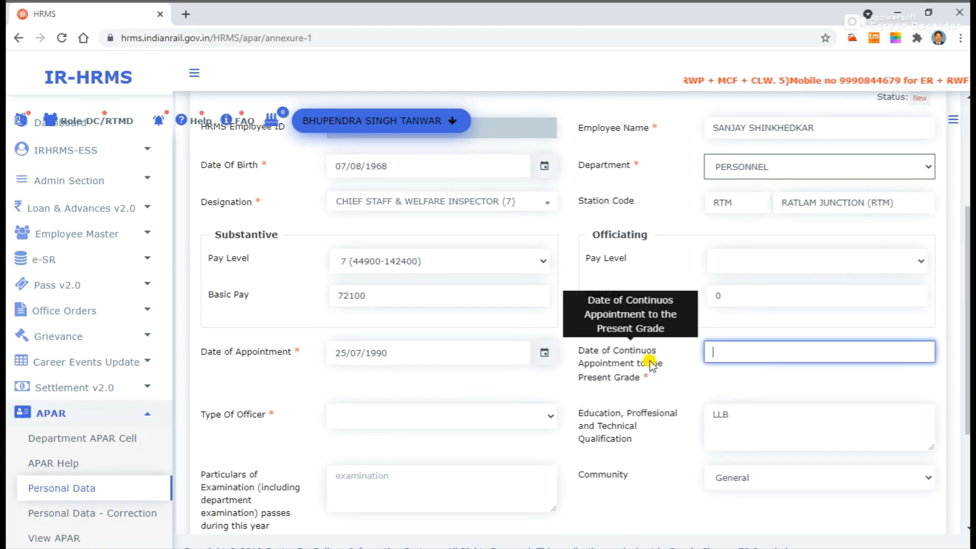
drag(581, 354, 647, 380)
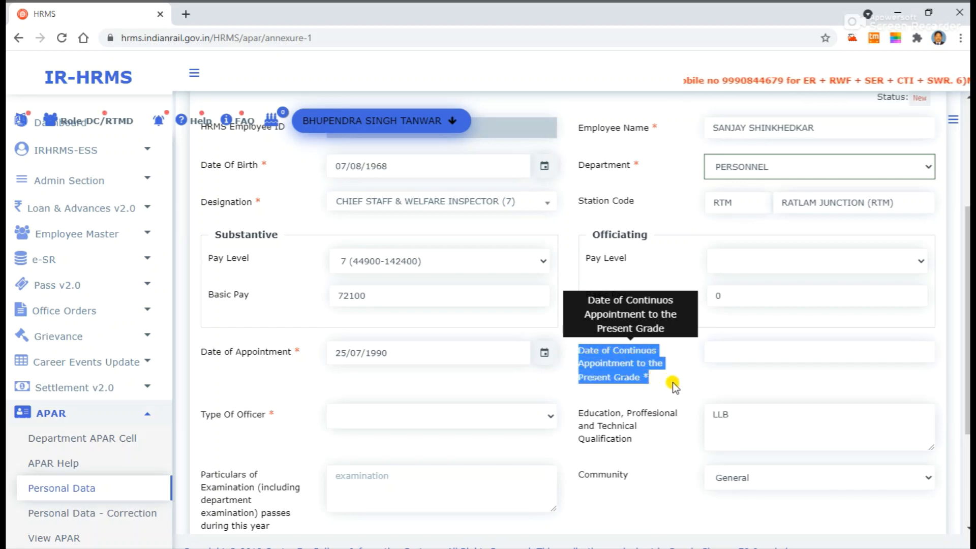
click(621, 375)
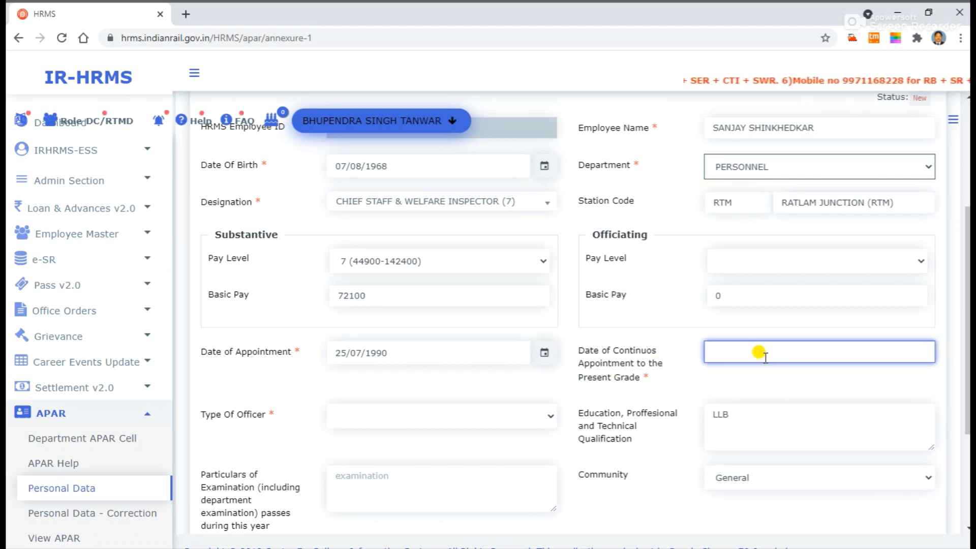
text(01/11/2)
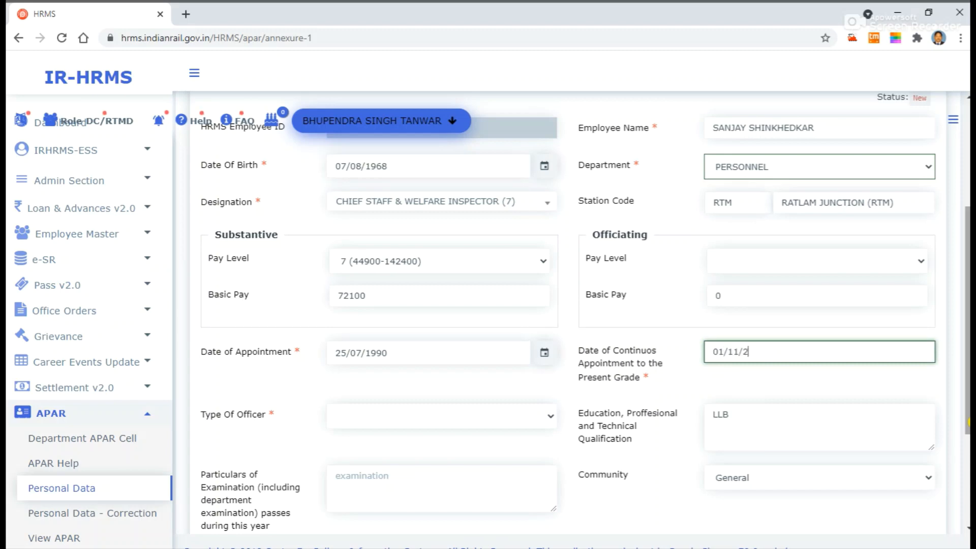
text(006)
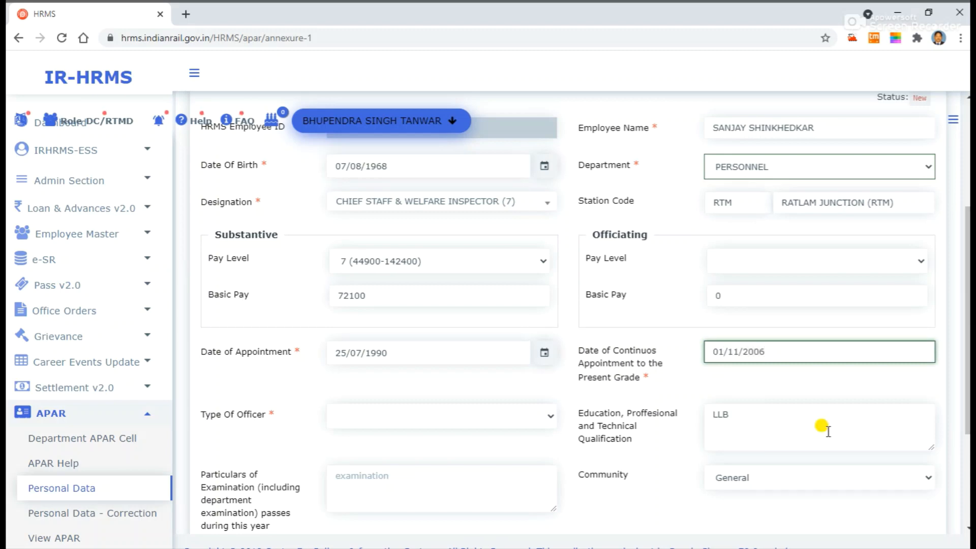
click(686, 393)
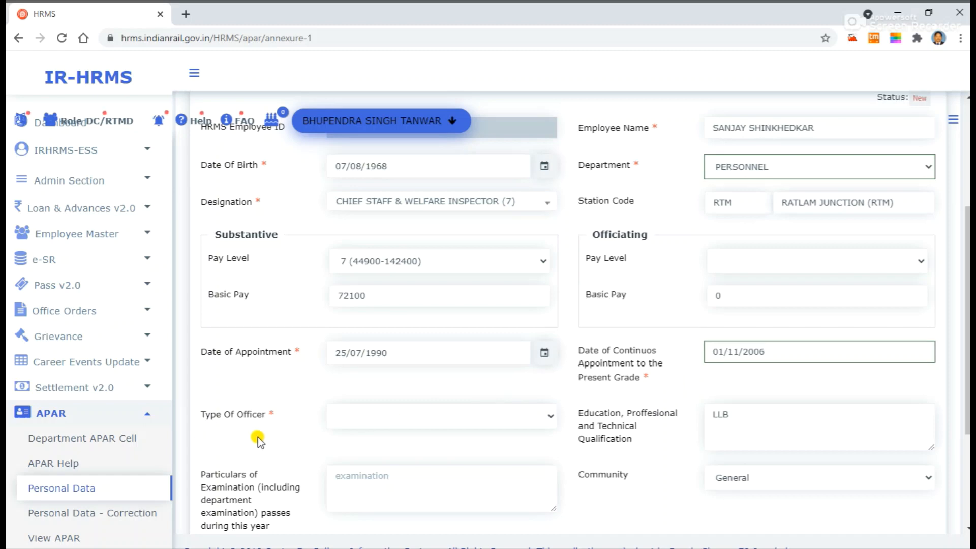
Set Type of Officer to Permanent and begin adding B.SC. after LLB in the qualification box
click(365, 419)
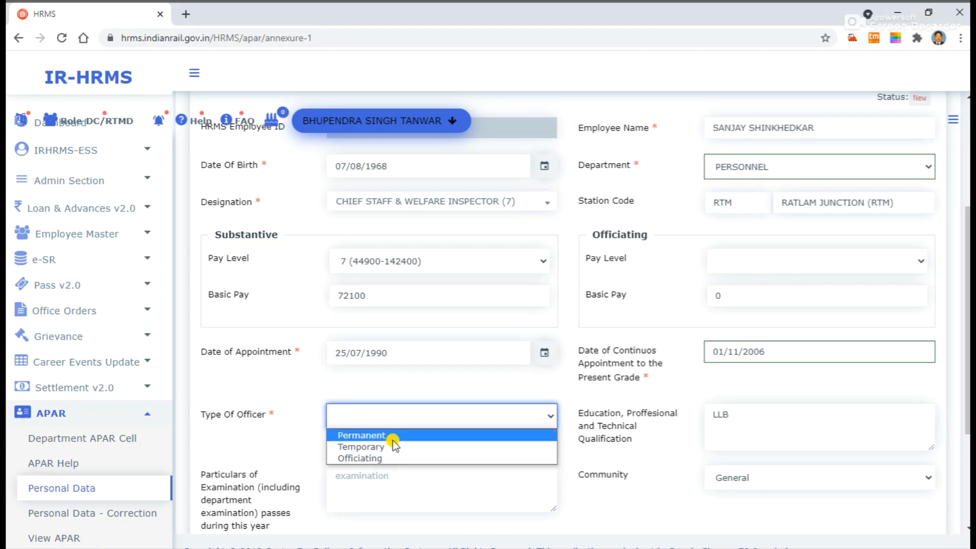
click(364, 436)
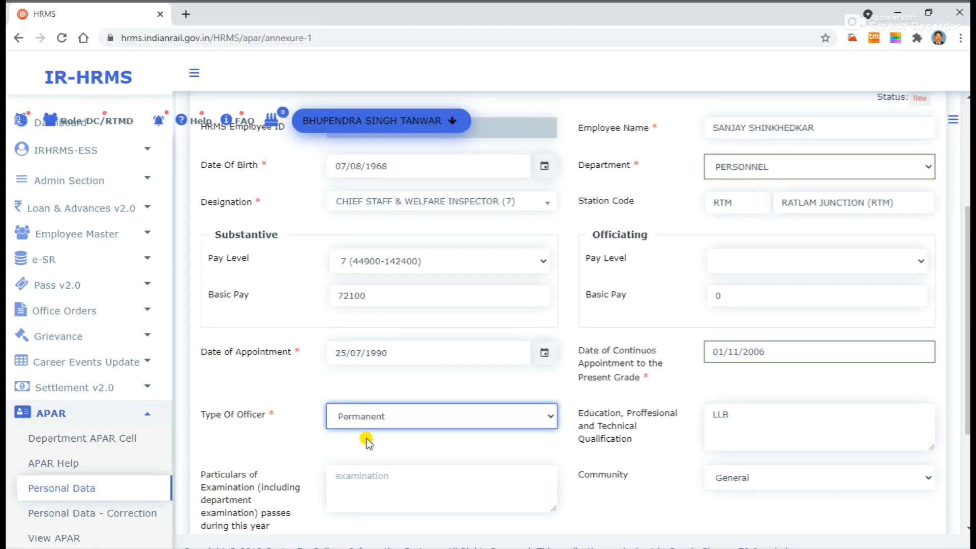
click(772, 413)
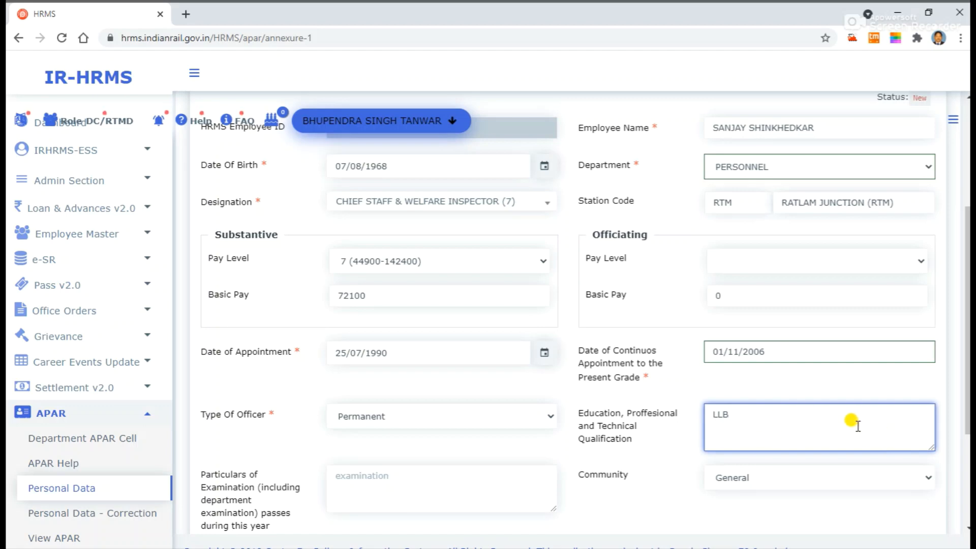
text(, B.SC.)
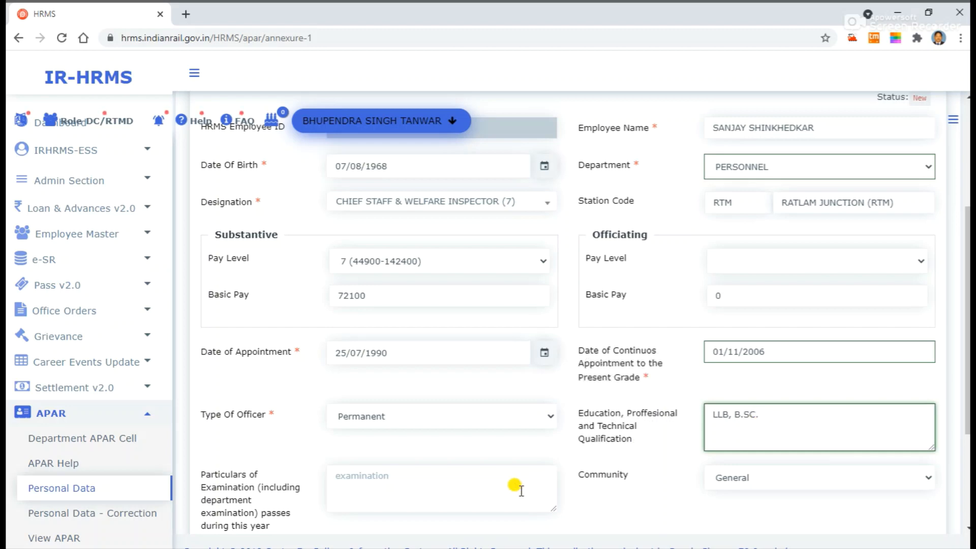
Check the examination particulars field and keep Community as General
scroll(521, 487, down, 1)
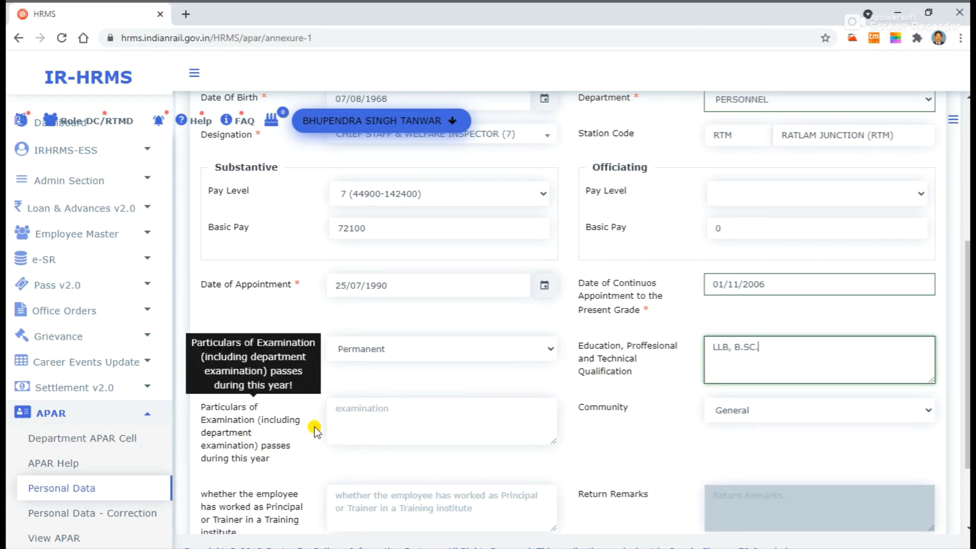
click(397, 416)
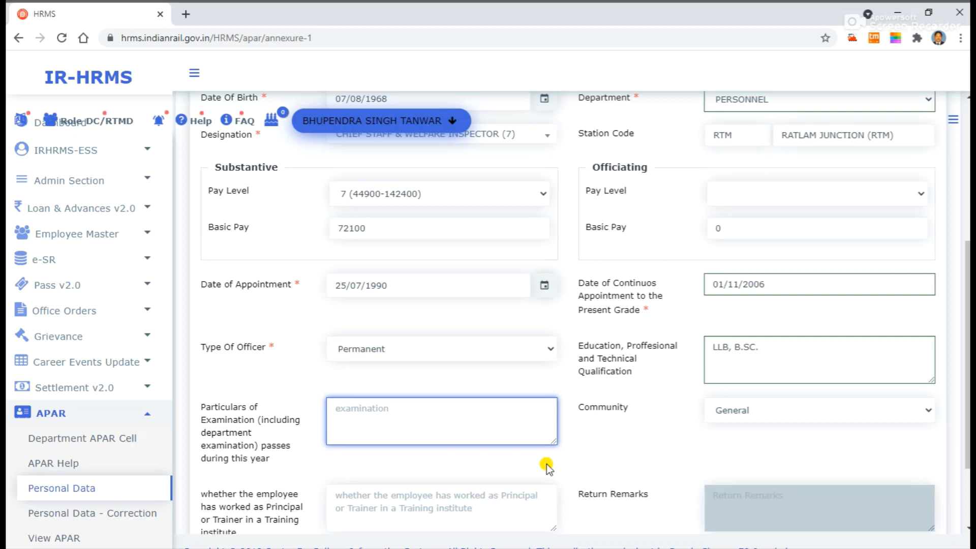
click(617, 453)
click(731, 410)
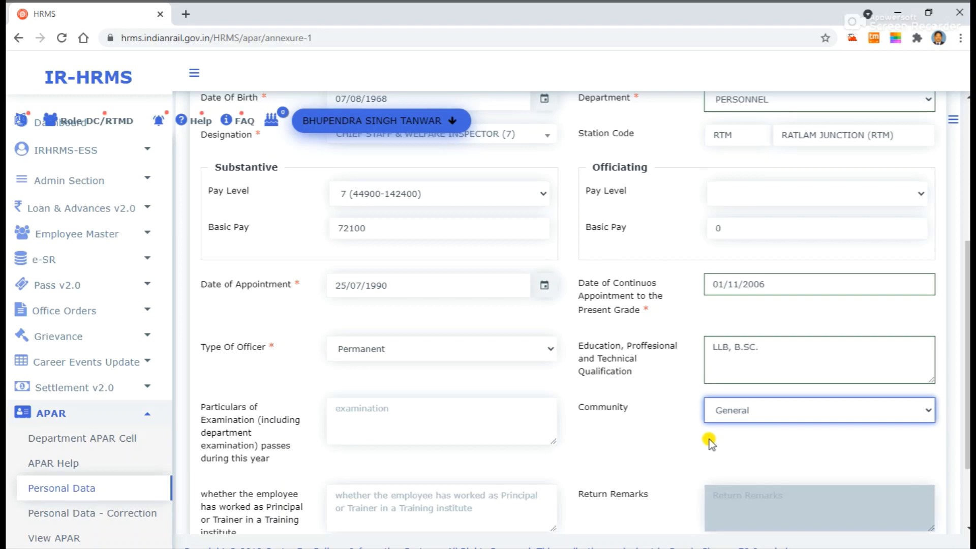
Check the principal or trainer experience field, then save the form as a draft
scroll(631, 387, down, 1)
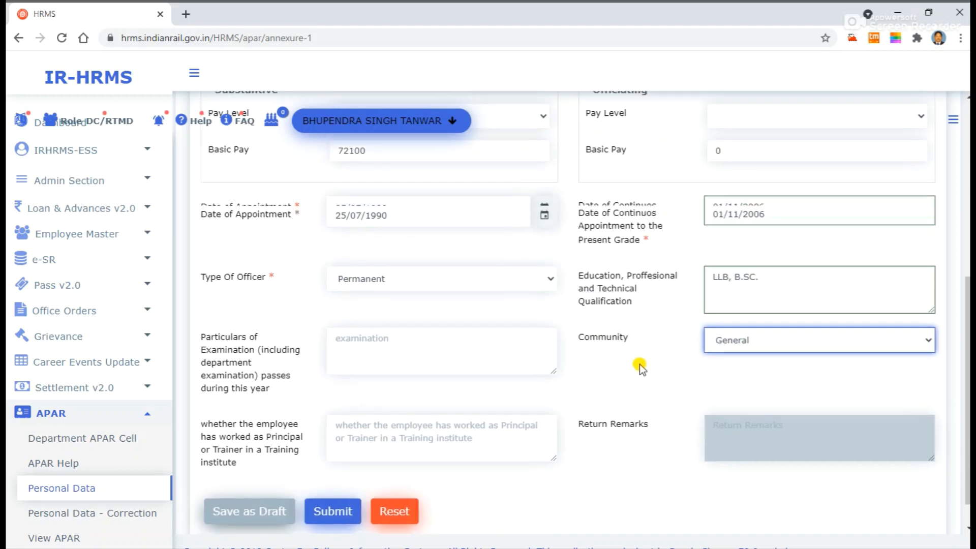
scroll(391, 413, down, 1)
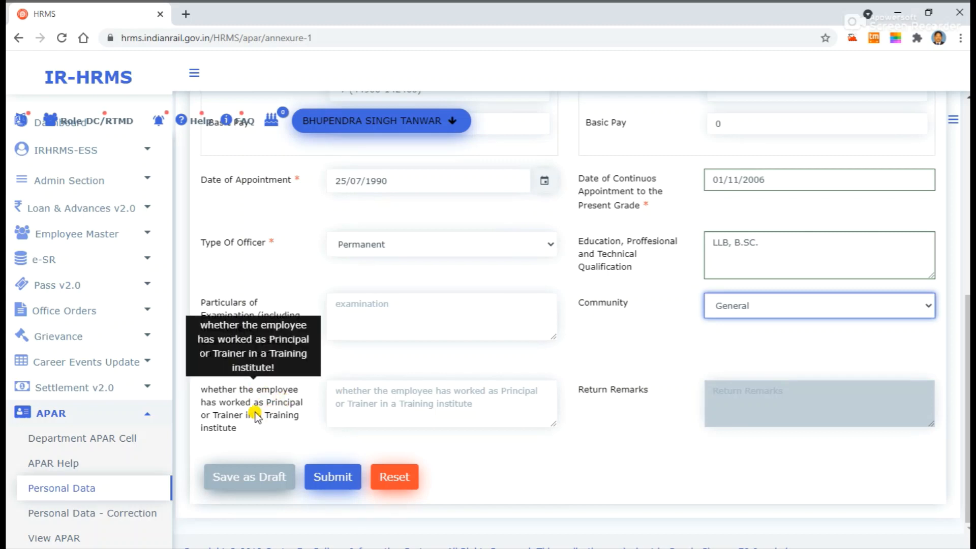
click(415, 405)
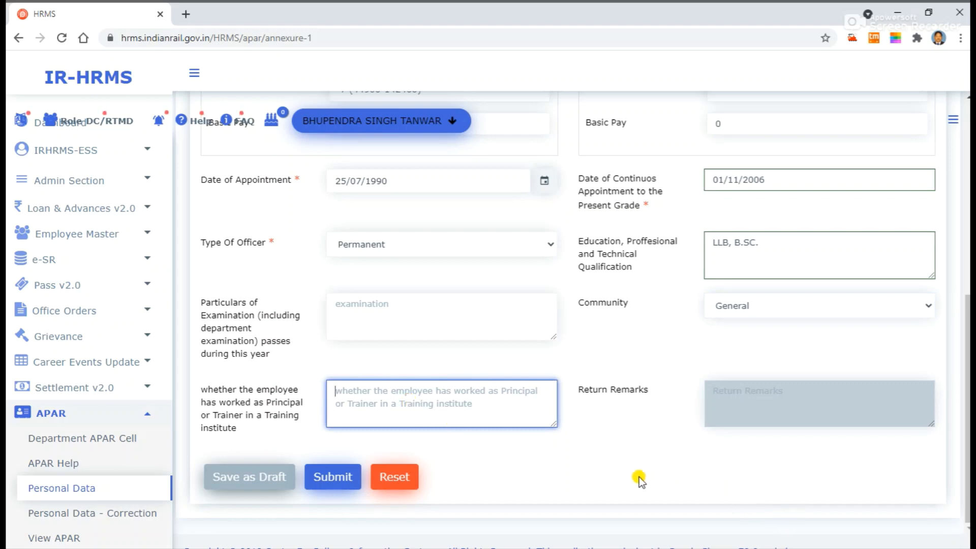
click(252, 478)
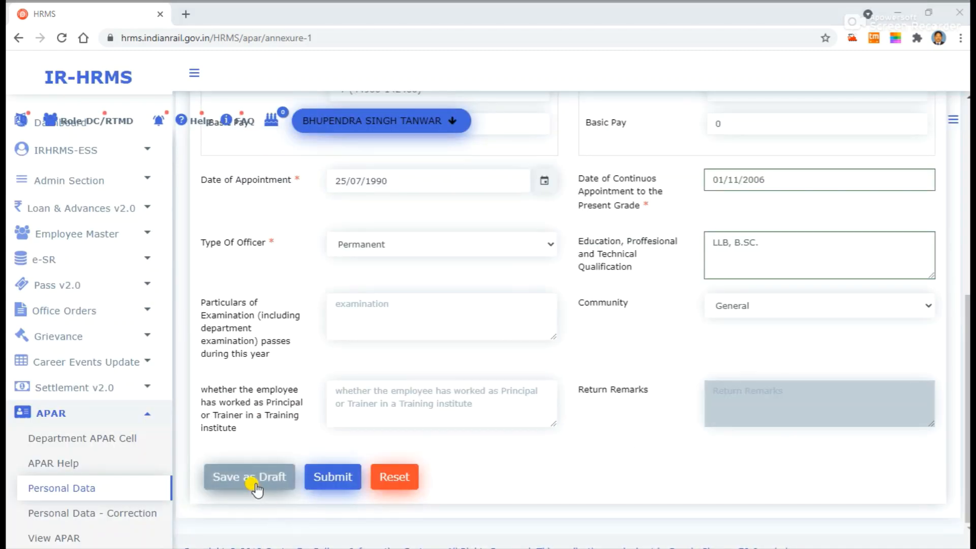
Submit the personal data, confirm with Yes, and verify using the transaction OTP
click(334, 477)
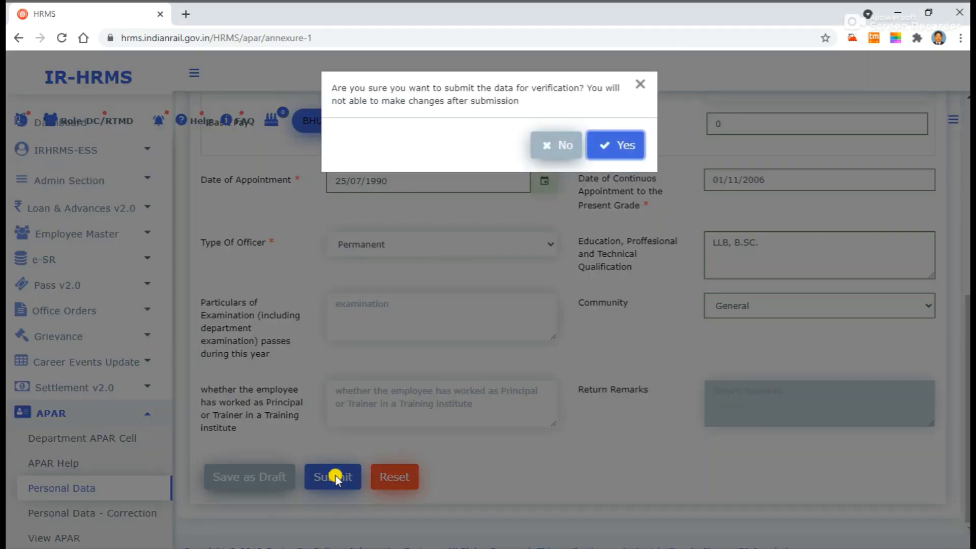
click(623, 148)
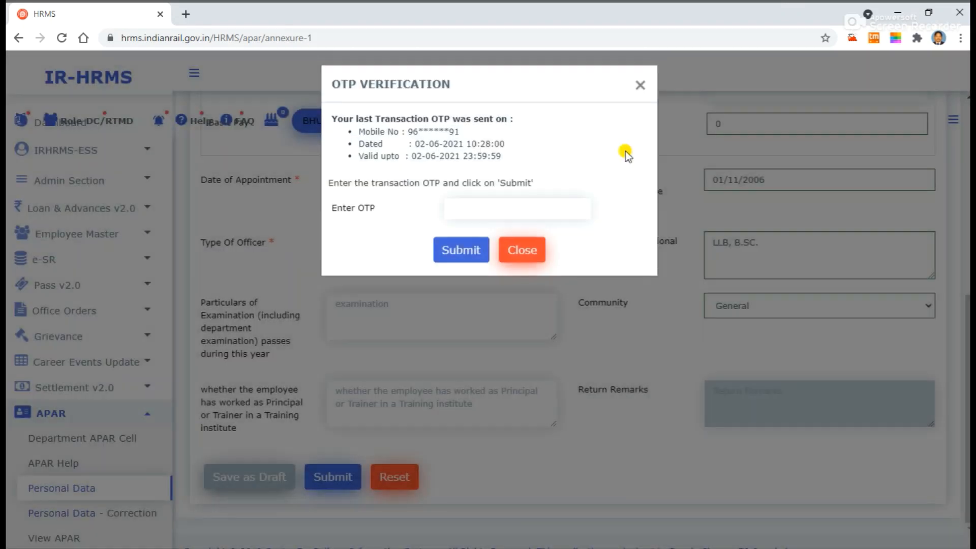
click(514, 209)
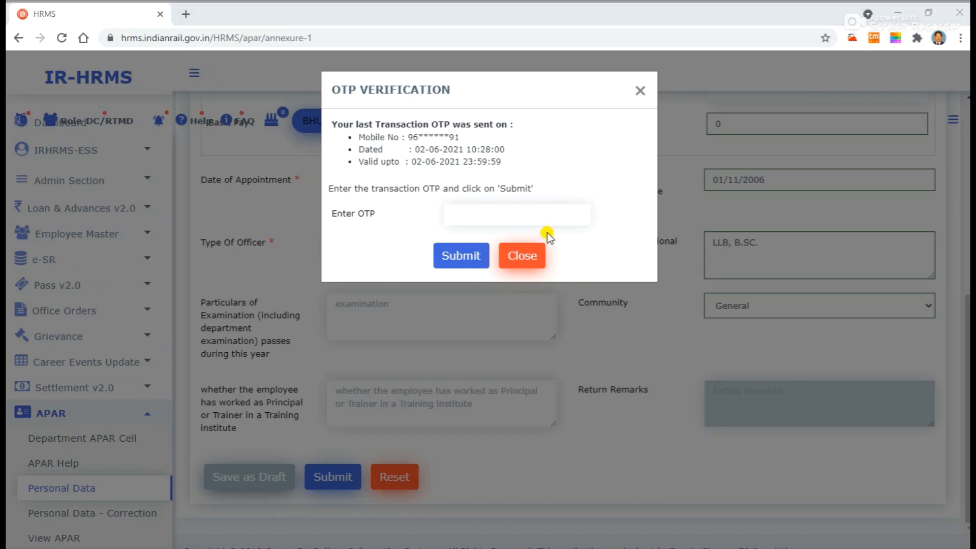
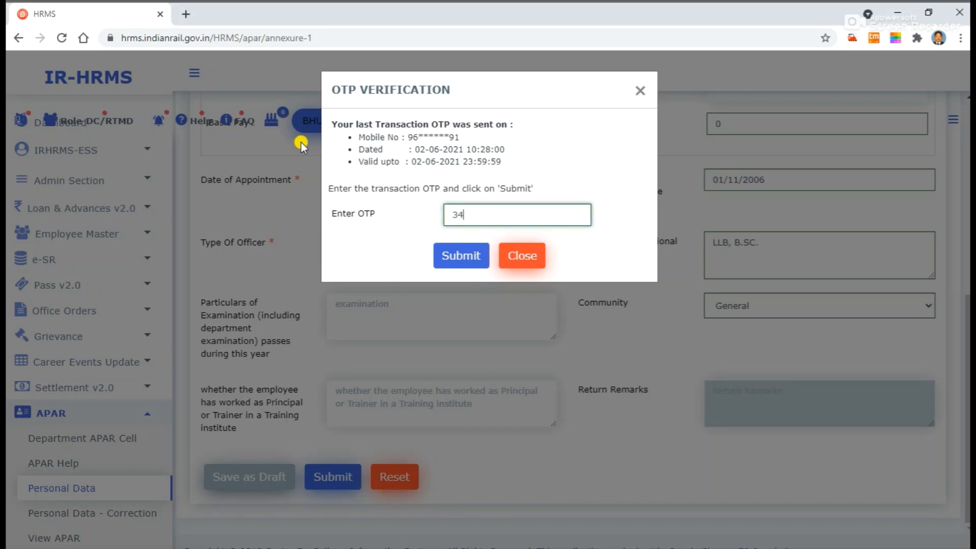
click(462, 262)
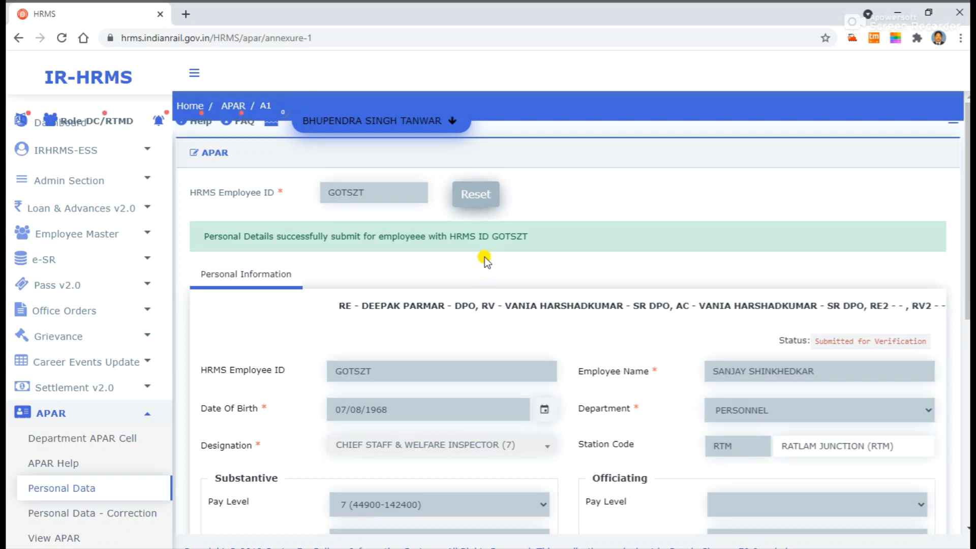
Review the greyed-out submitted form, then choose Personal Data in the APAR sidebar menu
scroll(496, 295, down, 3)
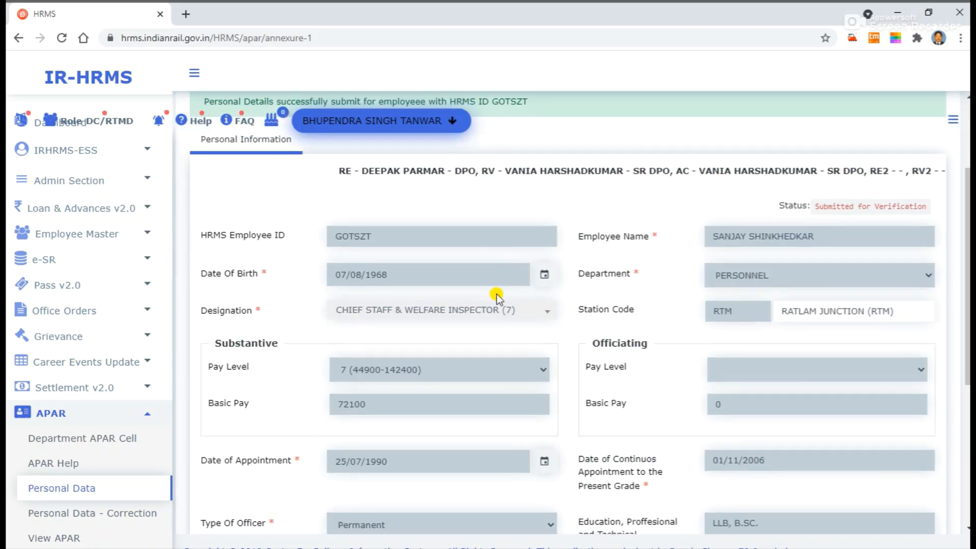
scroll(558, 276, down, 4)
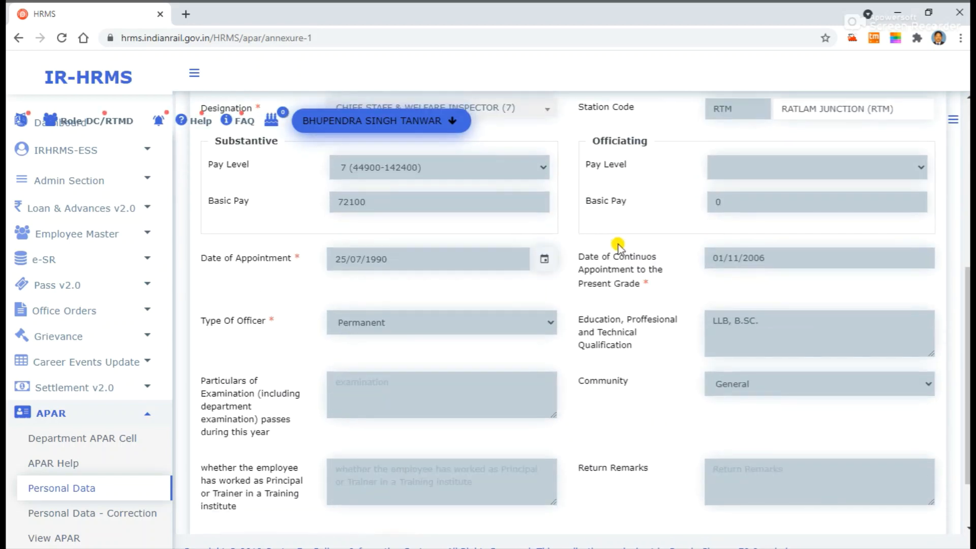
scroll(610, 243, up, 4)
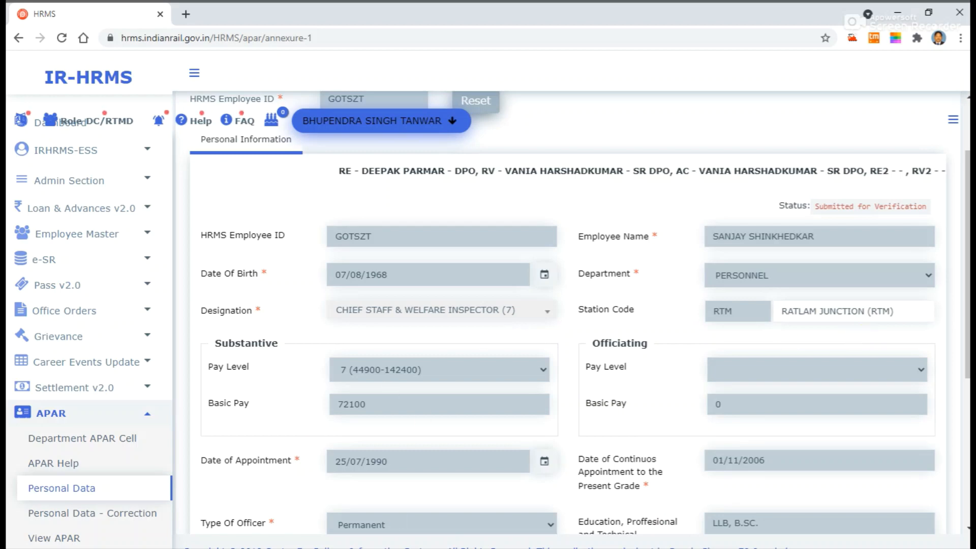
scroll(394, 391, down, 5)
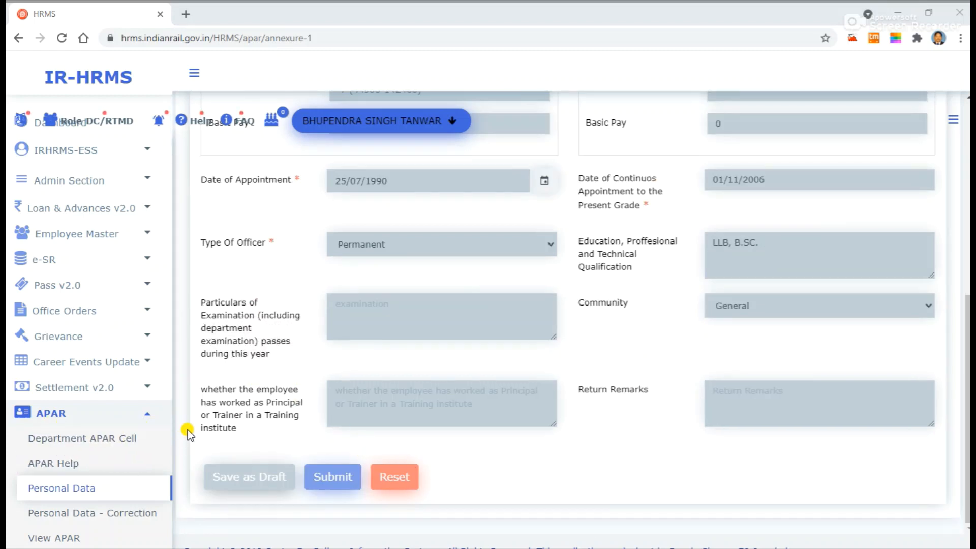
click(77, 493)
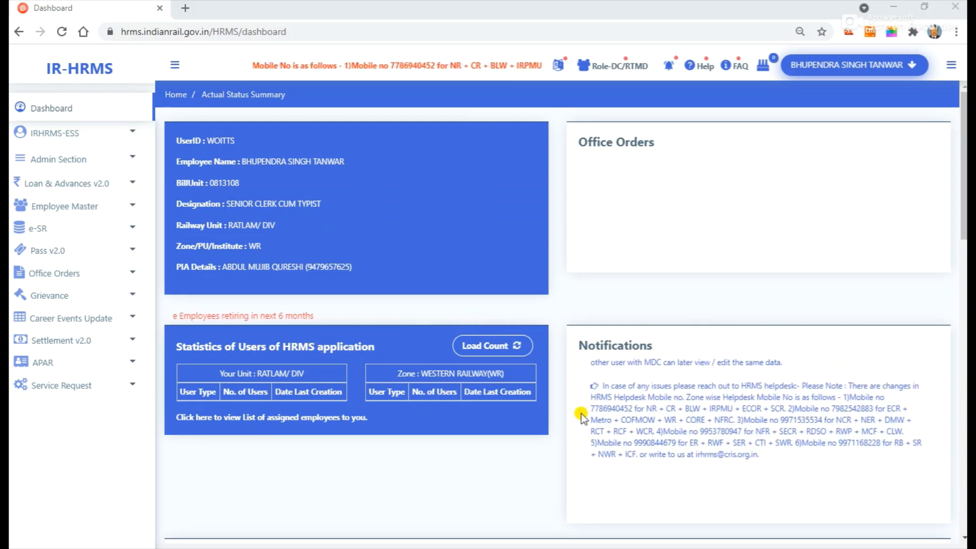
Open Withdraw APAR from the APAR sidebar menu and select its HRMS ID and Remarks fields
click(53, 367)
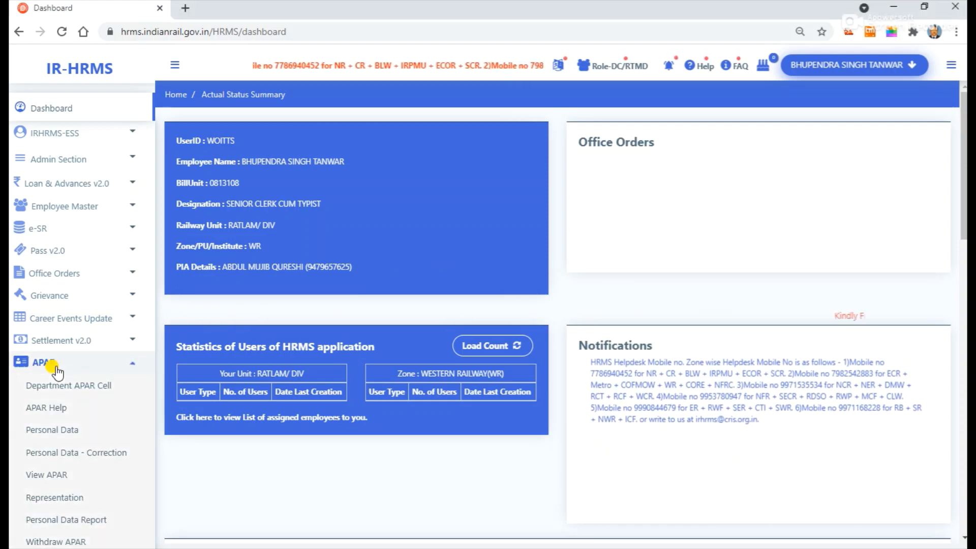
scroll(48, 374, down, 3)
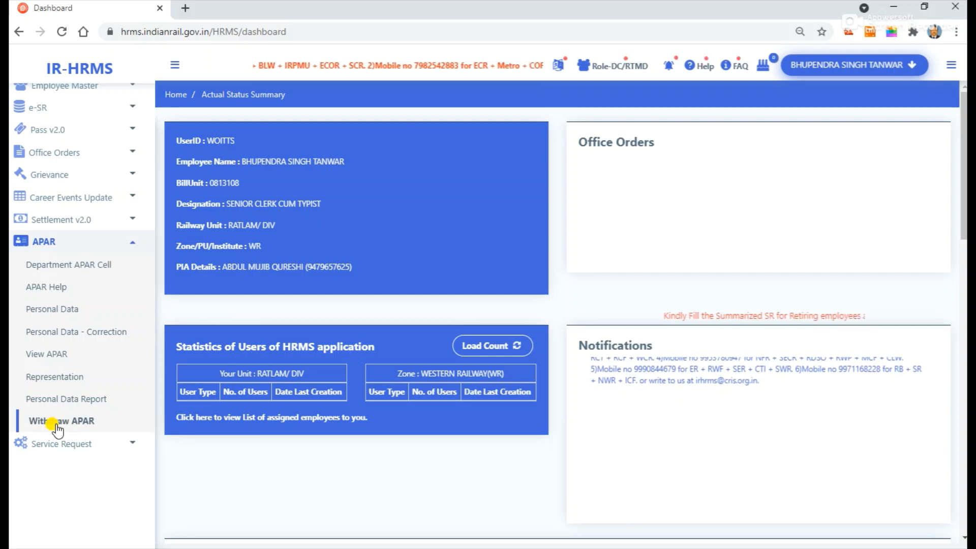
click(56, 426)
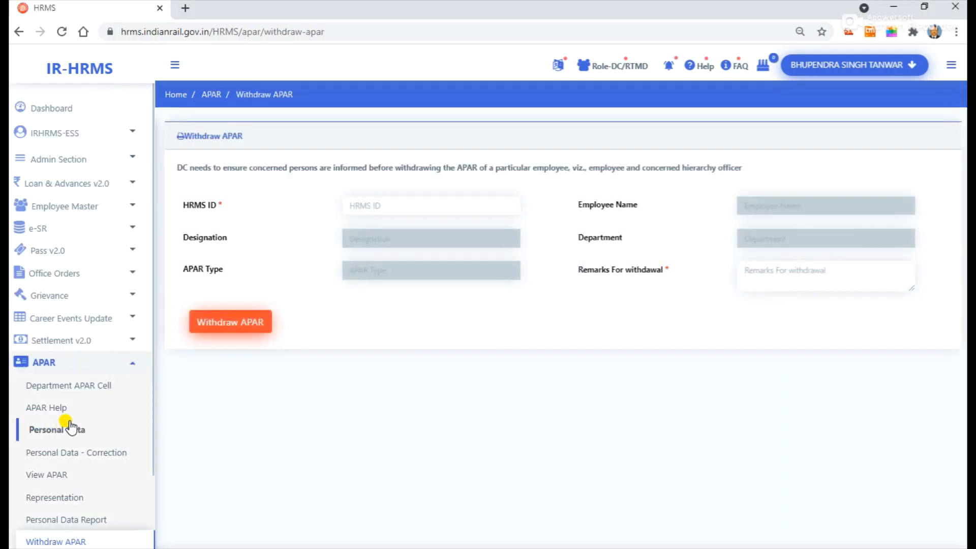
click(348, 203)
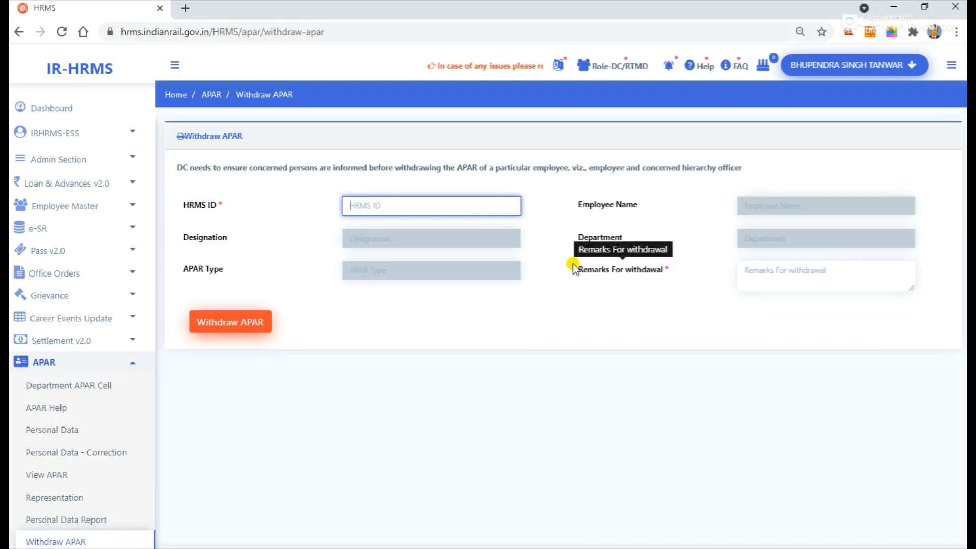
click(556, 194)
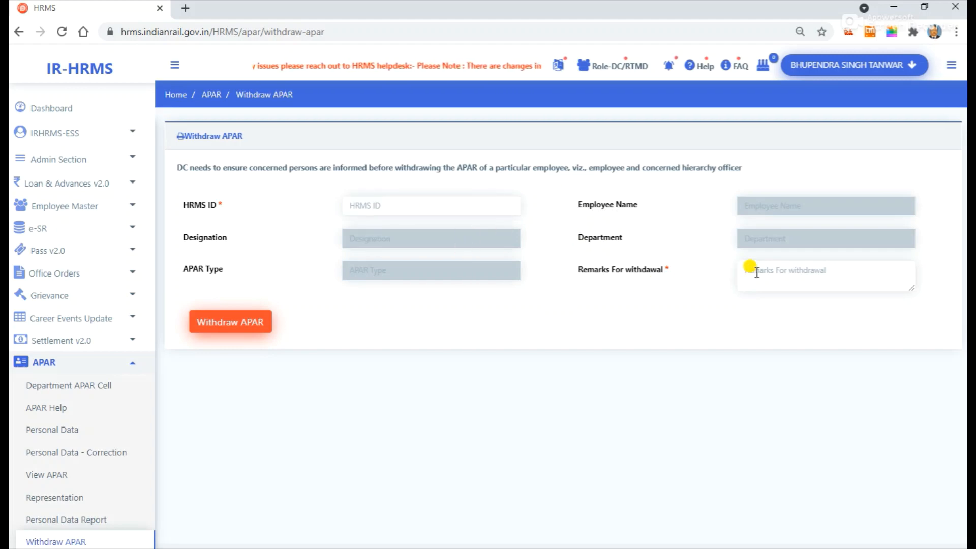
click(776, 271)
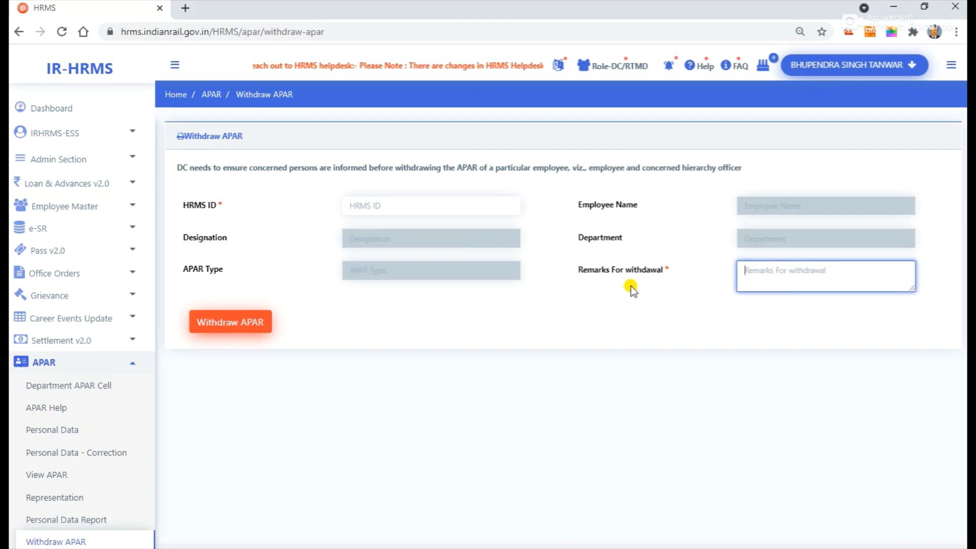